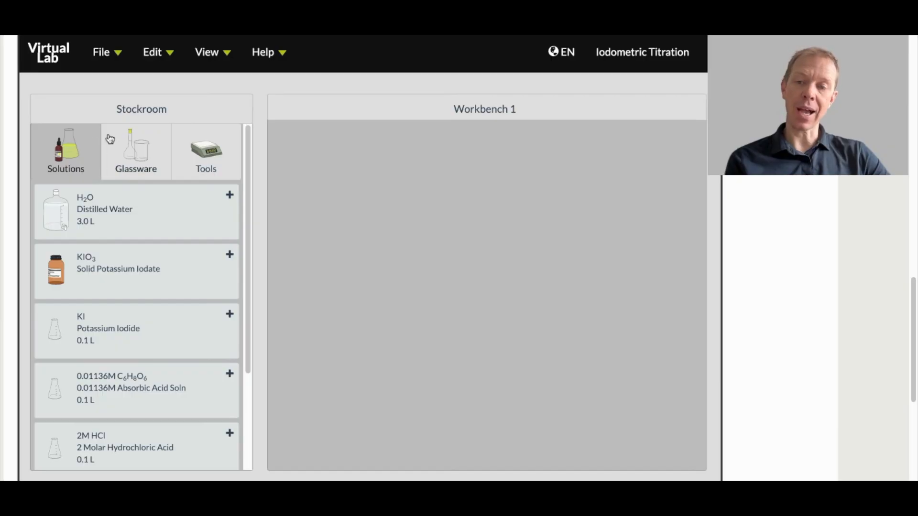
pyautogui.click(140, 153)
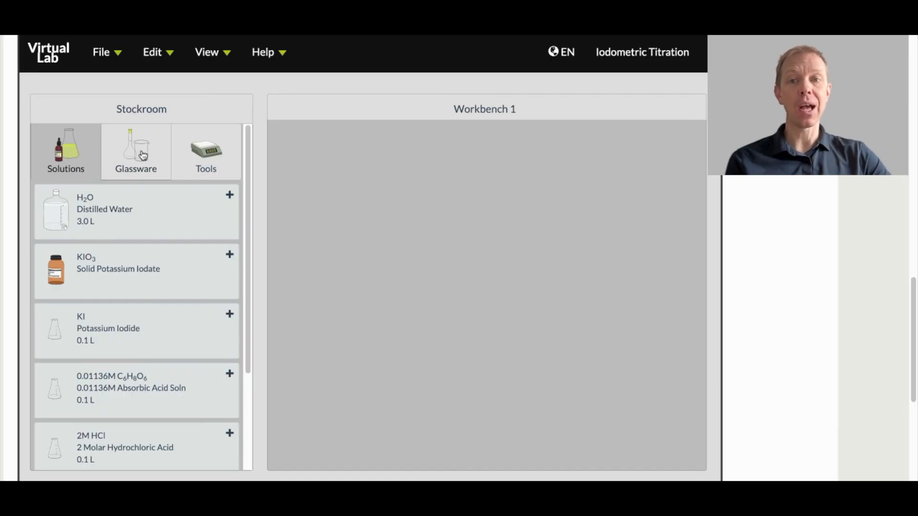
pyautogui.click(205, 165)
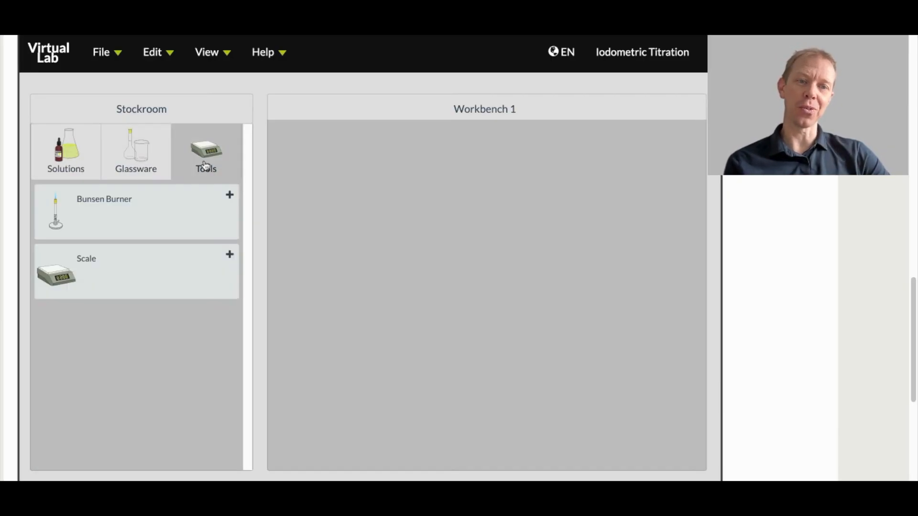
pyautogui.click(65, 168)
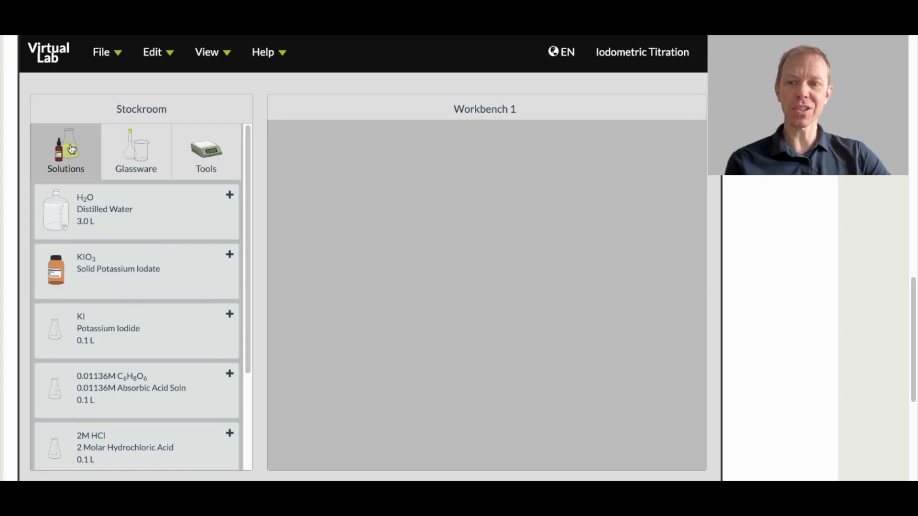
# Step: Place the solid potassium iodate bottle on the workbench and the 3.0 L distilled water container below it
pyautogui.doubleClick(66, 269)
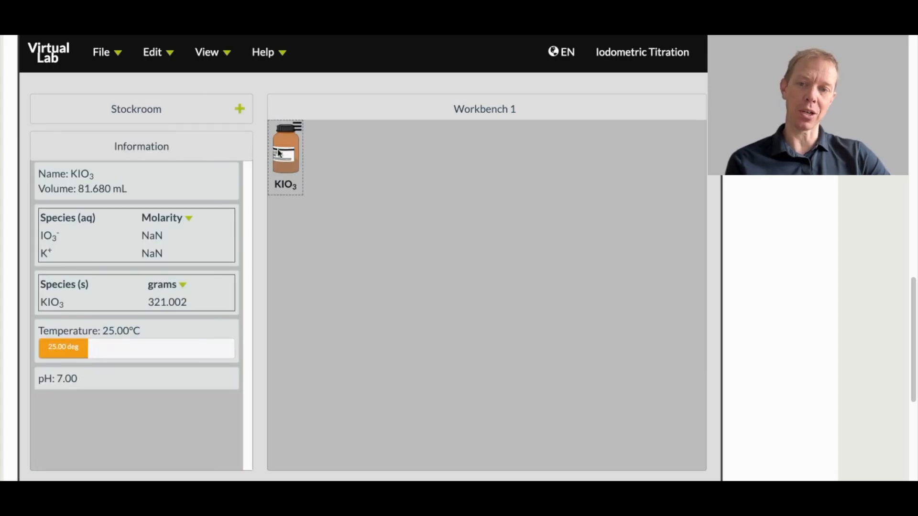
pyautogui.moveTo(286, 154); pyautogui.dragTo(321, 194)
pyautogui.click(144, 119)
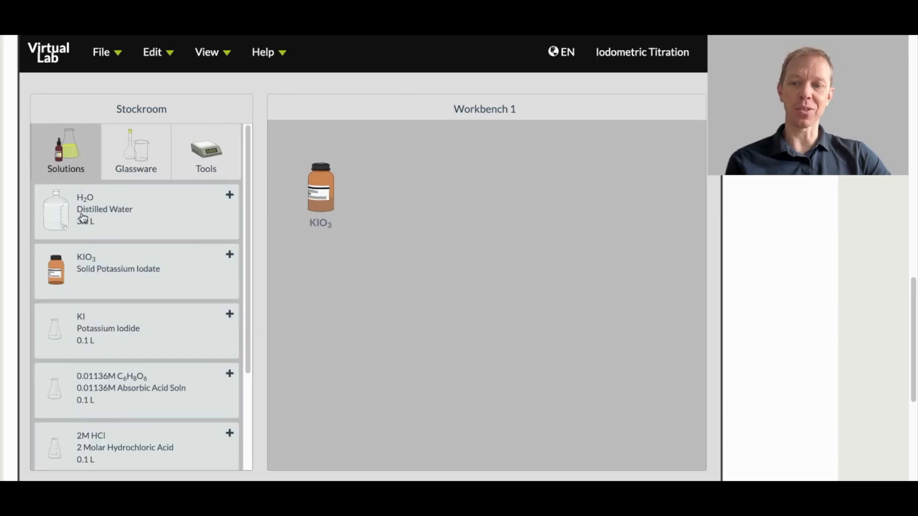
pyautogui.moveTo(83, 218); pyautogui.dragTo(324, 337)
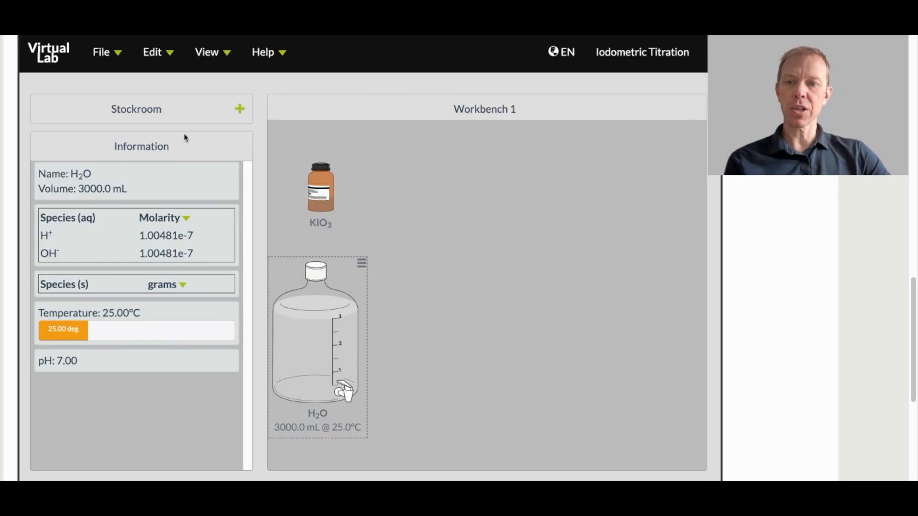
# Step: Add an empty 250 mL Erlenmeyer flask and place it in the open area of the workbench beside the other containers
pyautogui.click(153, 113)
pyautogui.click(136, 149)
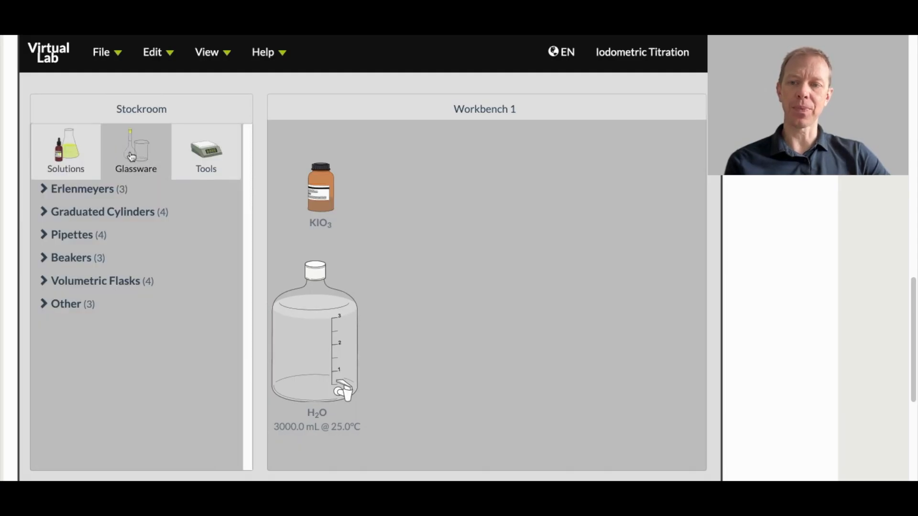
pyautogui.click(90, 194)
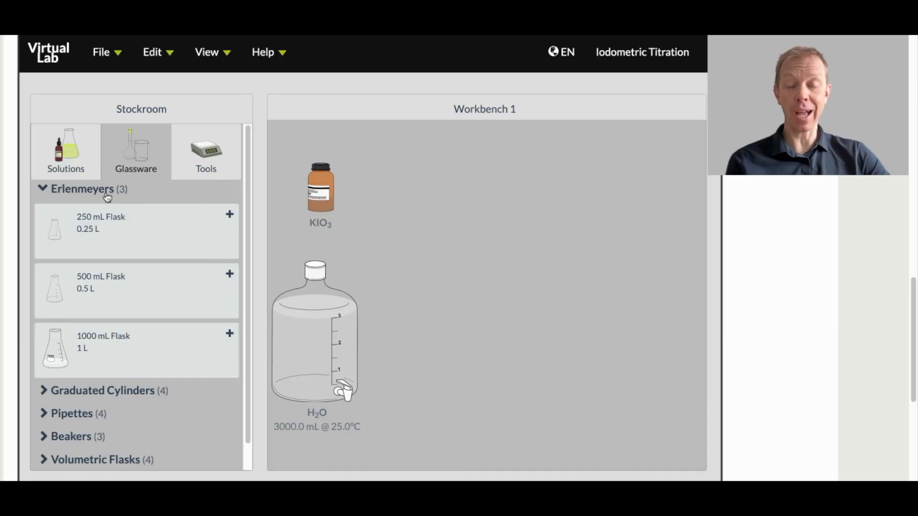
pyautogui.scroll(-1, 128, 249)
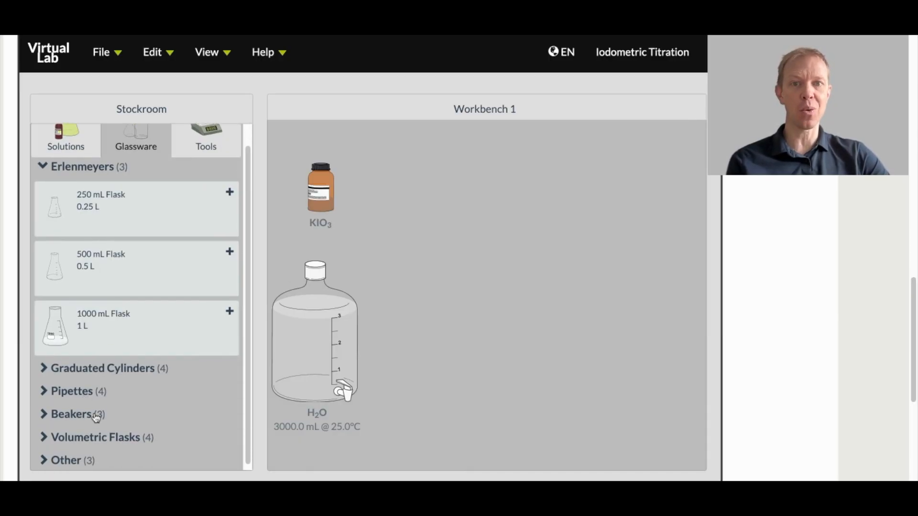
pyautogui.doubleClick(123, 209)
pyautogui.moveTo(328, 184); pyautogui.dragTo(517, 244)
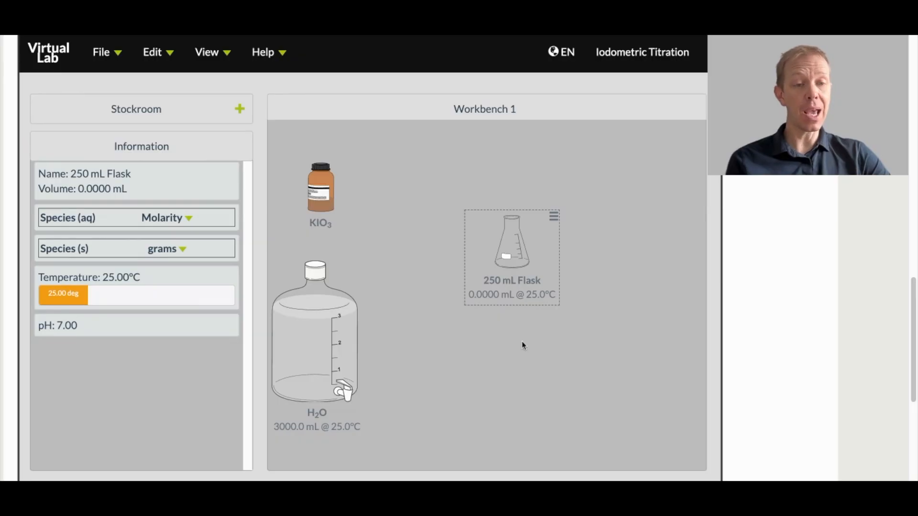
# Step: Pour exactly 100 mL of distilled water into the 250 mL flask and return the water container below the KIO3 bottle
pyautogui.moveTo(313, 358); pyautogui.dragTo(504, 205)
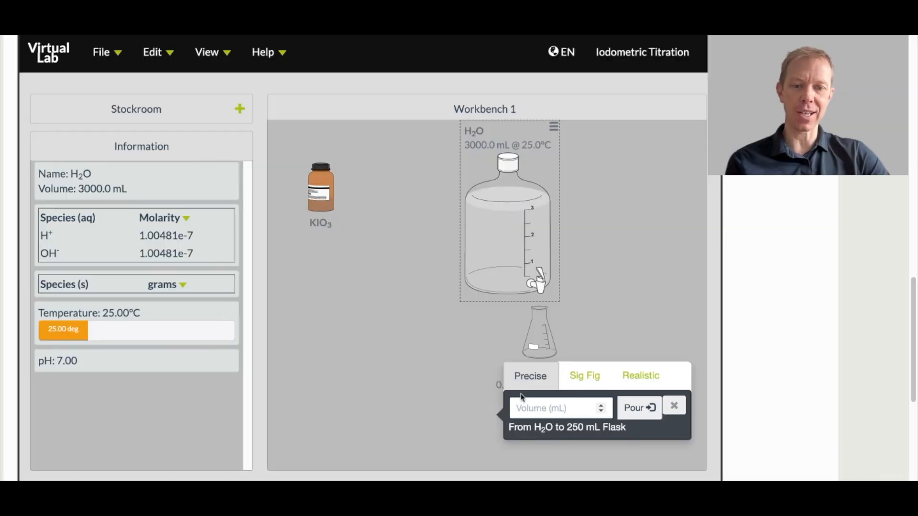
pyautogui.write('100')
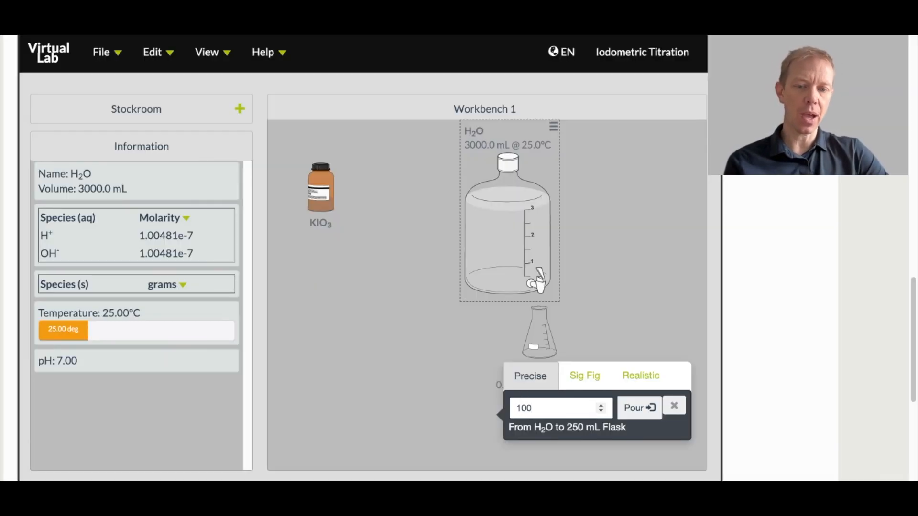
pyautogui.press('Return')
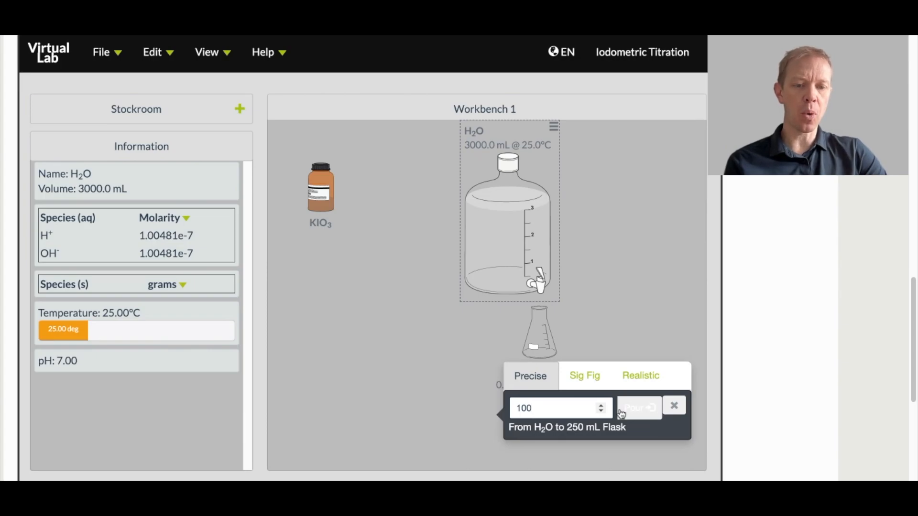
pyautogui.click(524, 242)
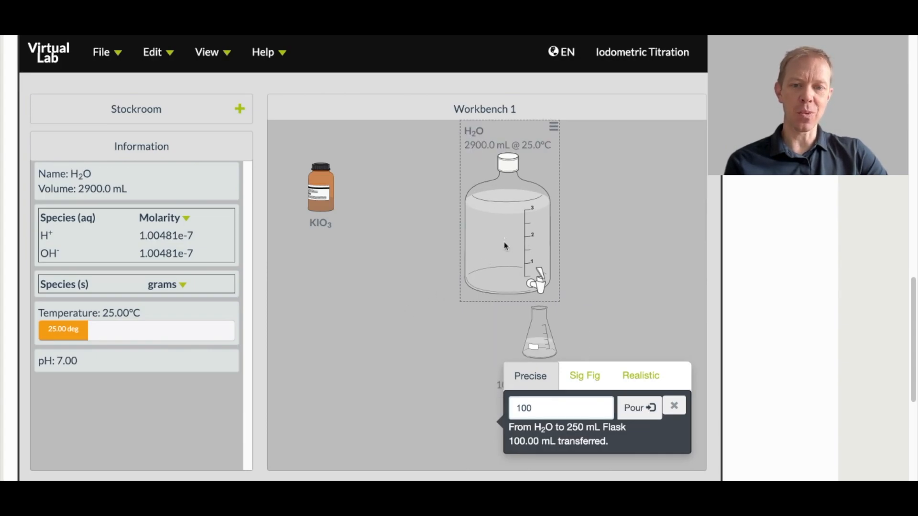
pyautogui.click(676, 412)
pyautogui.moveTo(519, 224); pyautogui.dragTo(330, 349)
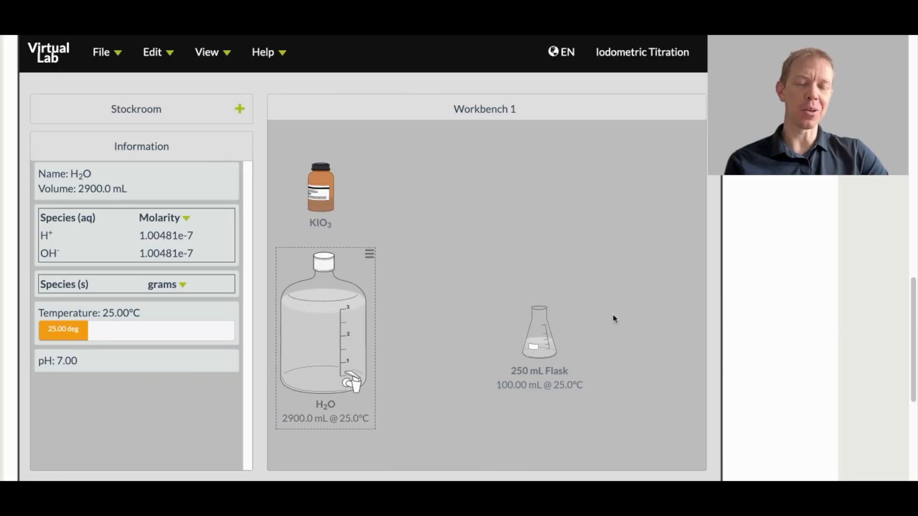
# Step: Move the filled 250 mL flask closer to the water container and duplicate it, placing the copy on its far side
pyautogui.moveTo(543, 337); pyautogui.dragTo(499, 367)
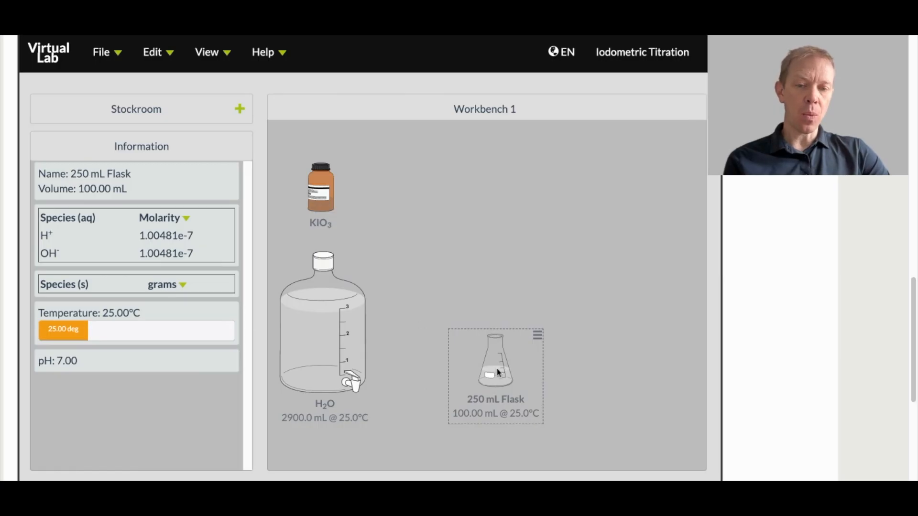
pyautogui.moveTo(497, 369); pyautogui.dragTo(468, 335)
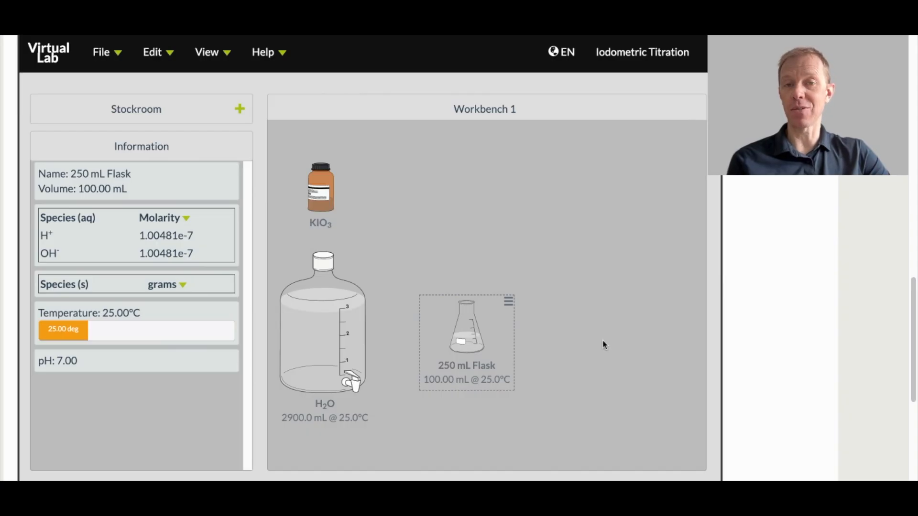
pyautogui.rightClick(463, 337)
pyautogui.click(378, 226)
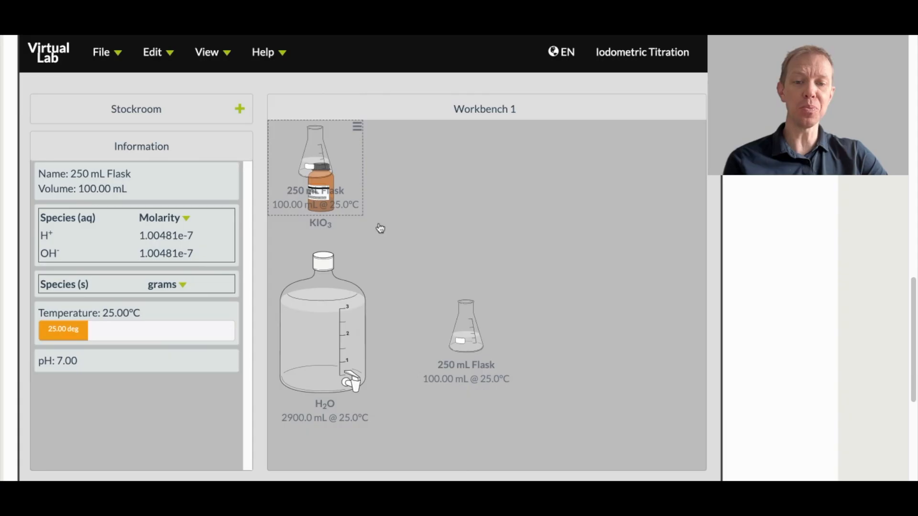
pyautogui.moveTo(311, 156); pyautogui.dragTo(617, 326)
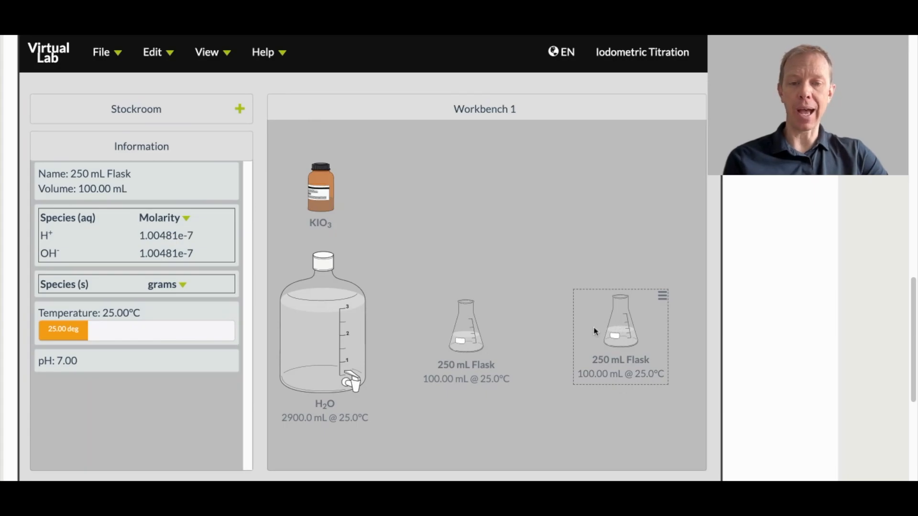
# Step: Rename the original 250 mL flask with a person's first name followed by "H2O"
pyautogui.click(472, 331)
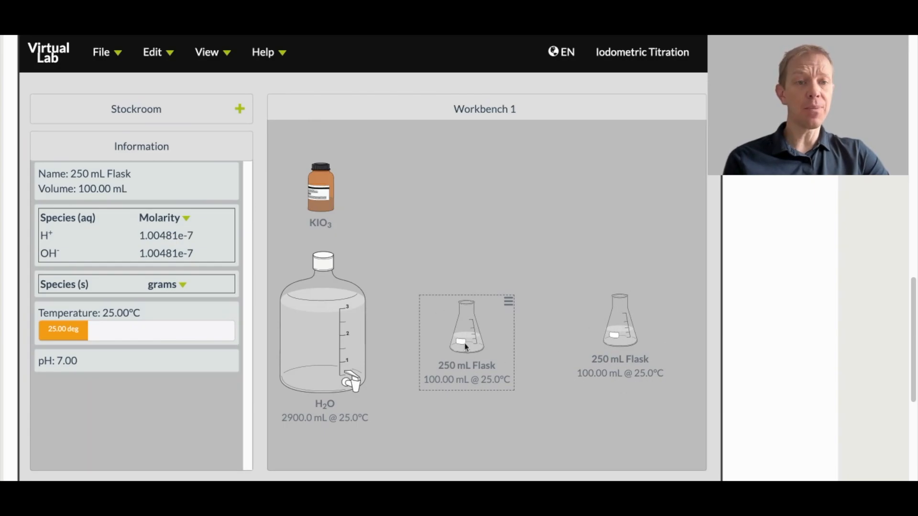
pyautogui.rightClick(464, 343)
pyautogui.click(395, 311)
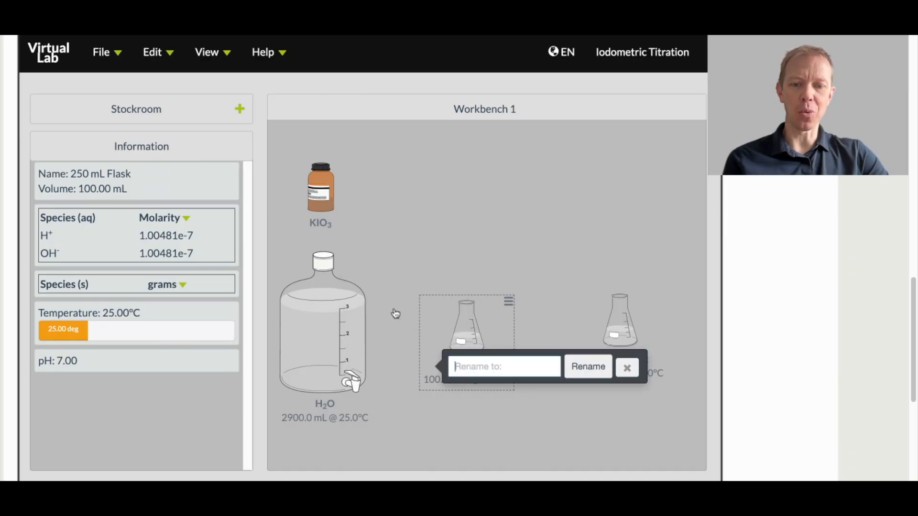
pyautogui.write('Brent')
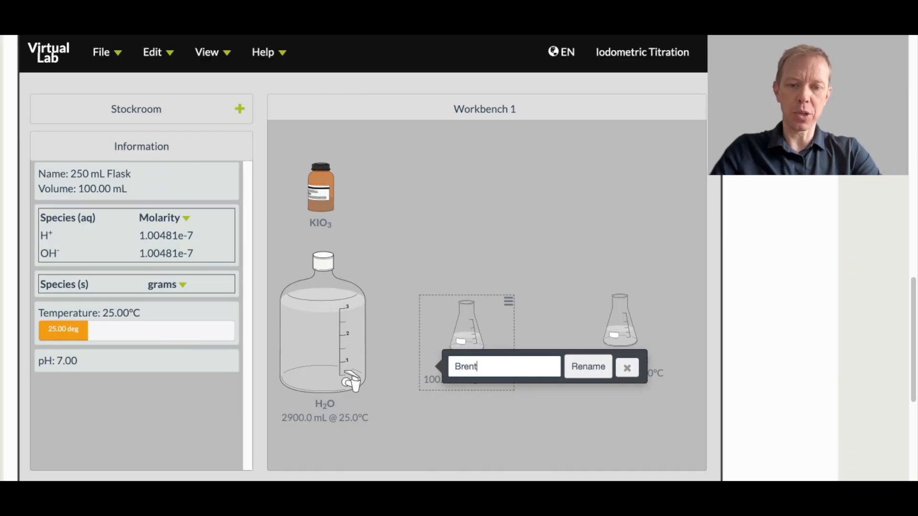
pyautogui.write(' H2O')
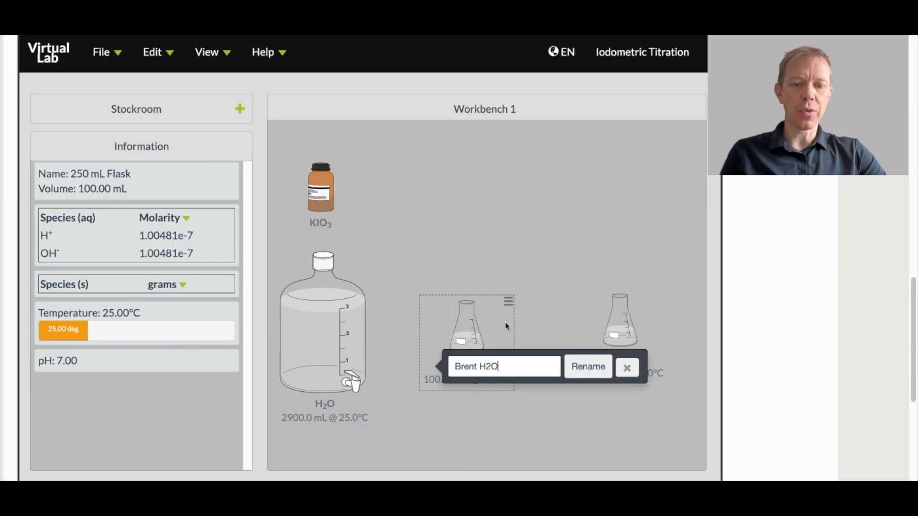
pyautogui.click(593, 369)
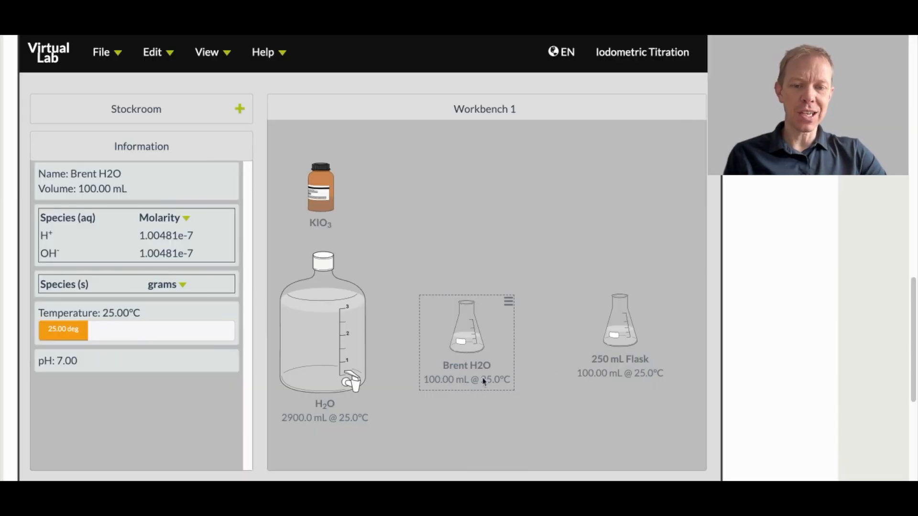
# Step: Shift the duplicate 250 mL flask slightly toward the renamed one and place a scale above the two flasks
pyautogui.click(618, 335)
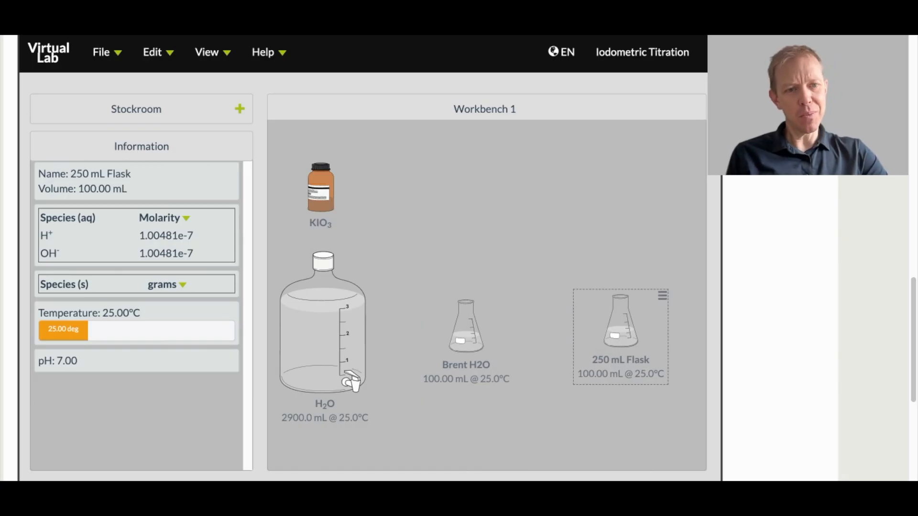
pyautogui.moveTo(619, 336); pyautogui.dragTo(595, 342)
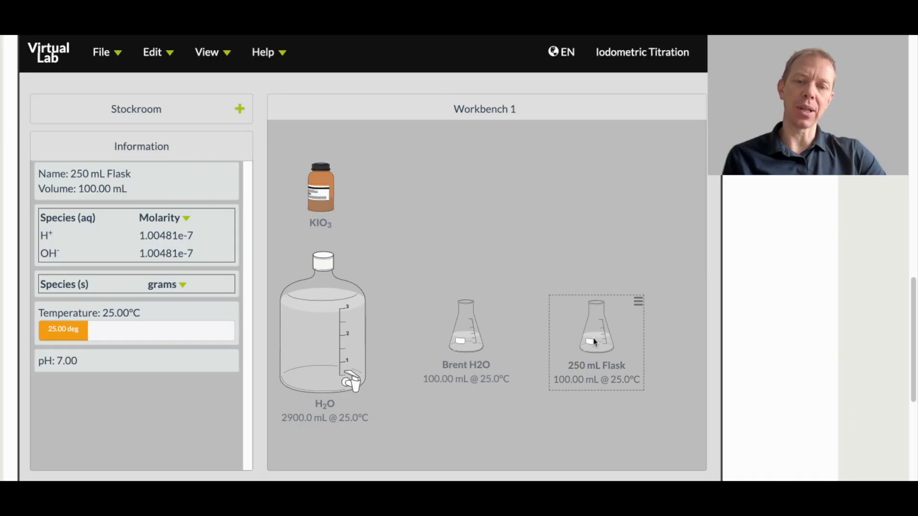
pyautogui.click(148, 120)
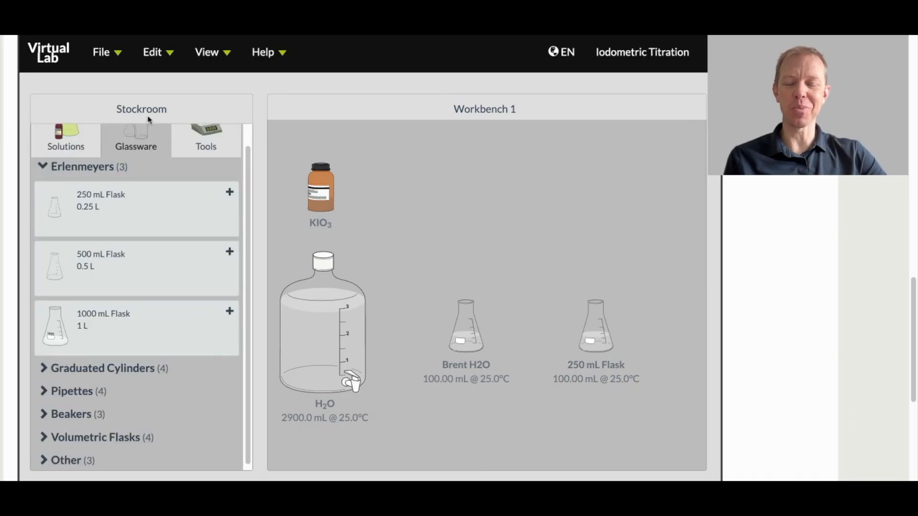
pyautogui.click(205, 145)
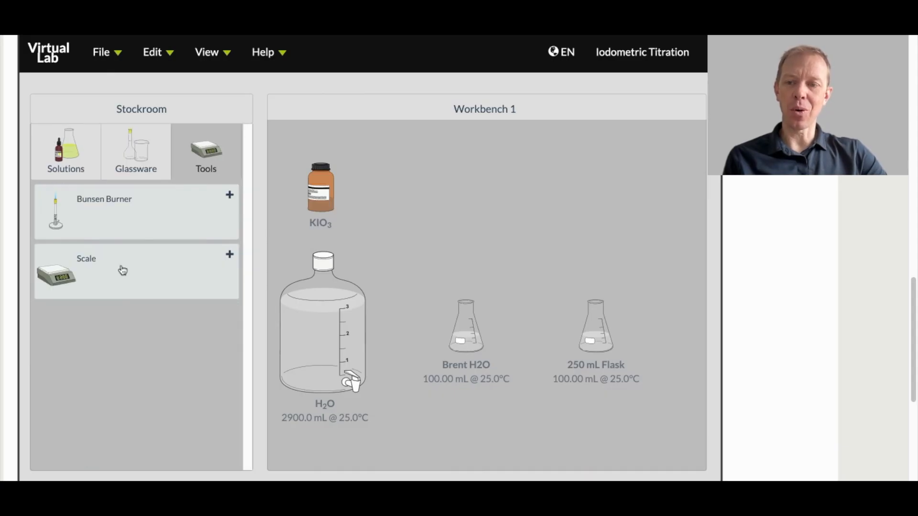
pyautogui.click(108, 280)
pyautogui.moveTo(315, 138); pyautogui.dragTo(548, 193)
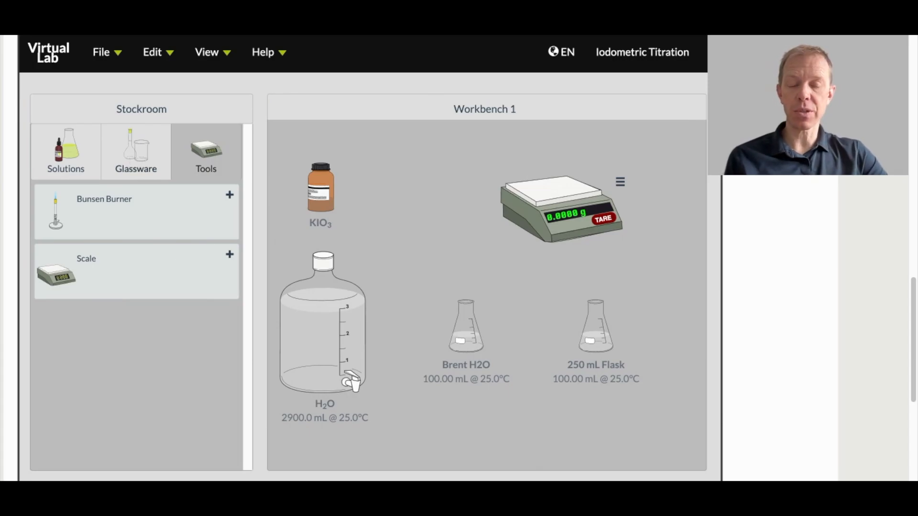
# Step: Place a weigh boat on the scale and tare it, with the KIO3 bottle moved closer to the scale
pyautogui.click(124, 160)
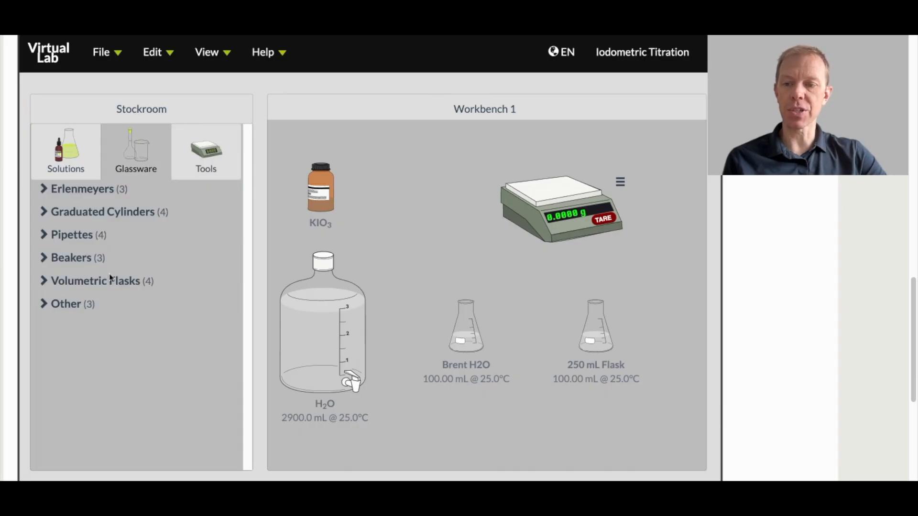
pyautogui.click(57, 310)
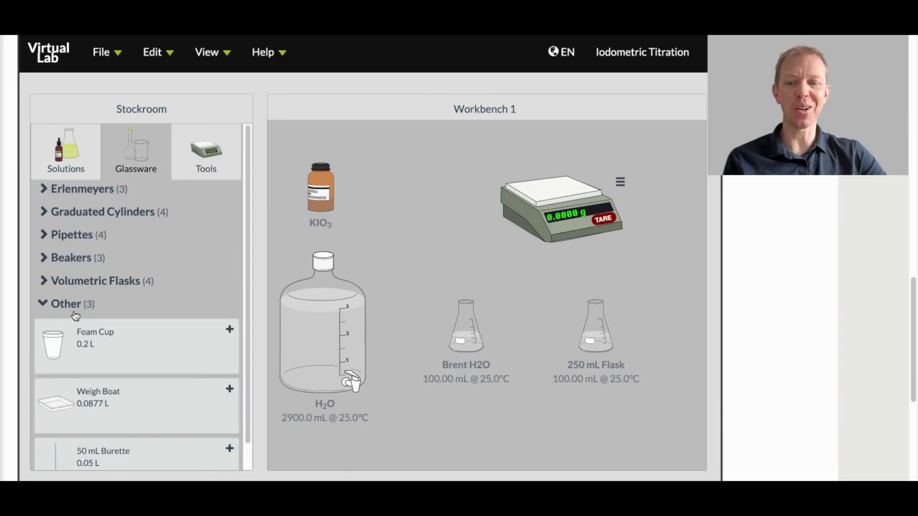
pyautogui.click(100, 409)
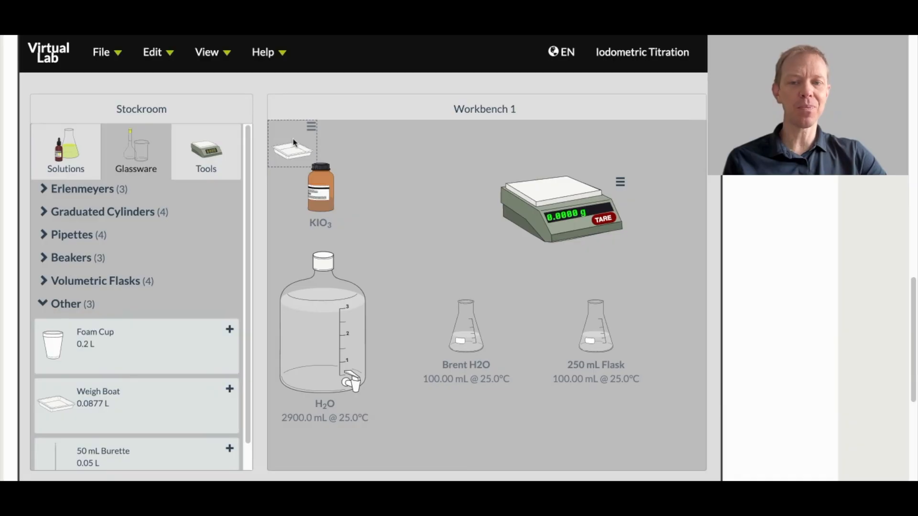
pyautogui.moveTo(292, 145); pyautogui.dragTo(559, 186)
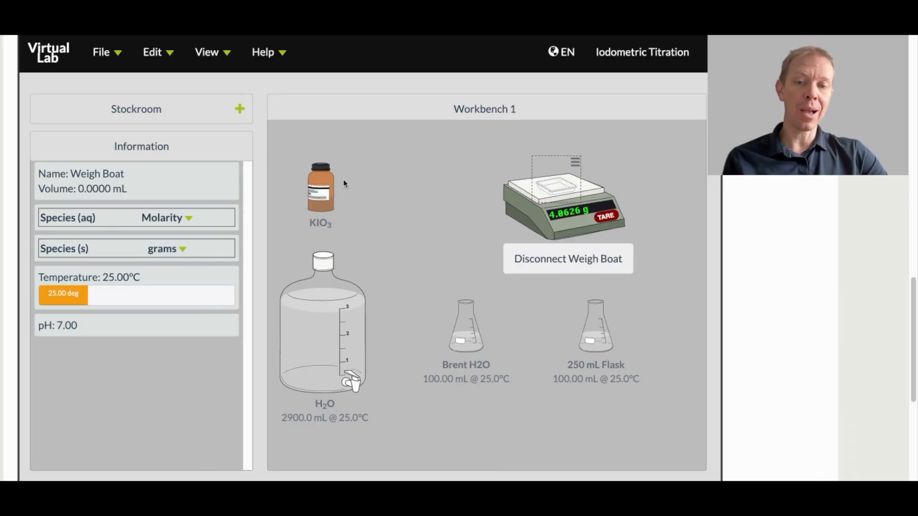
pyautogui.moveTo(323, 197); pyautogui.dragTo(385, 175)
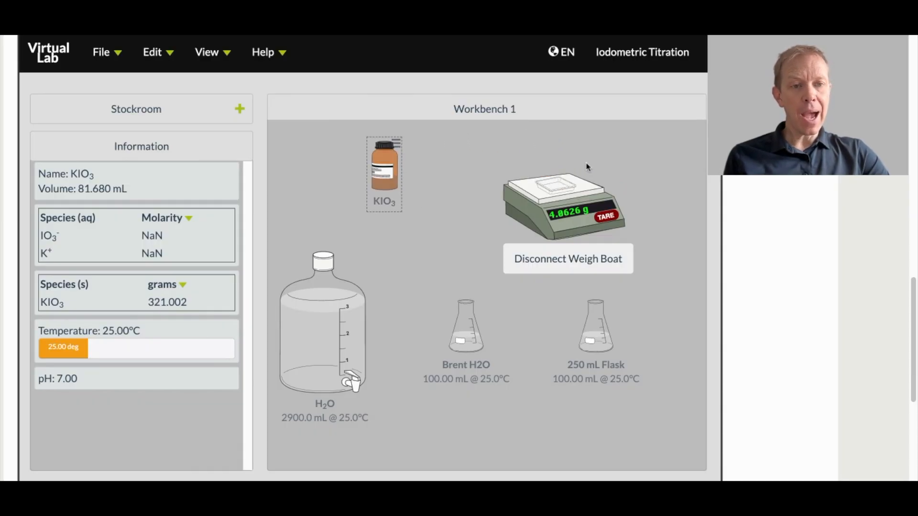
pyautogui.click(612, 221)
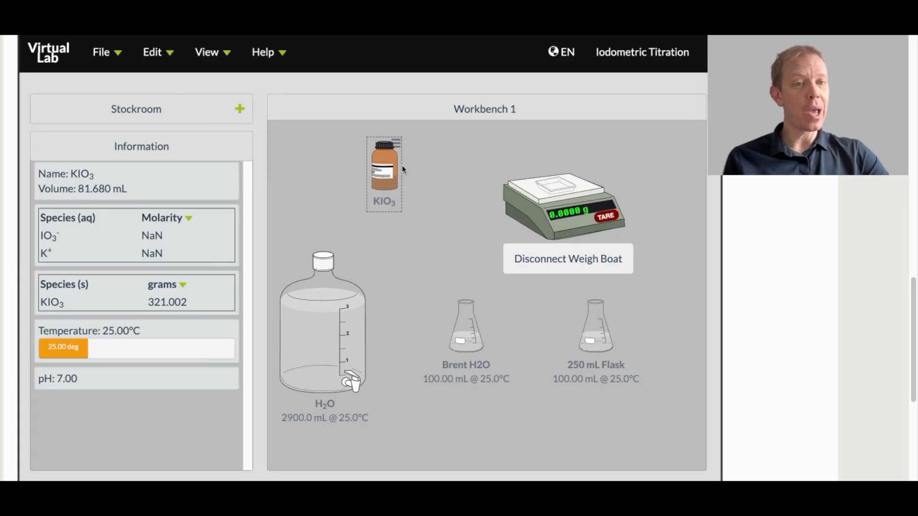
# Step: Transfer 2.00 g of KIO3 into the weigh boat on the scale and return the bottle above the water container
pyautogui.moveTo(401, 176)
pyautogui.mouseDown()
pyautogui.moveTo(412, 165)
pyautogui.moveTo(474, 151)
pyautogui.moveTo(550, 163)
pyautogui.mouseUp()
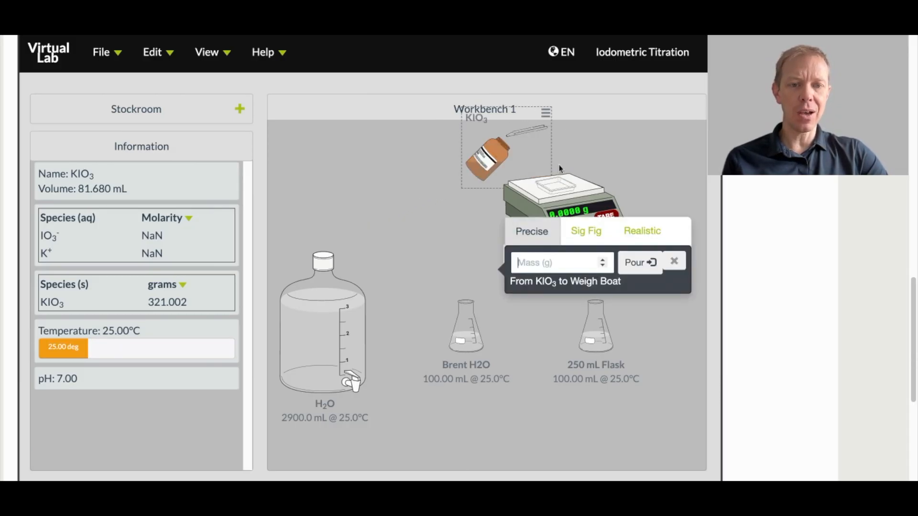
pyautogui.write('2.00')
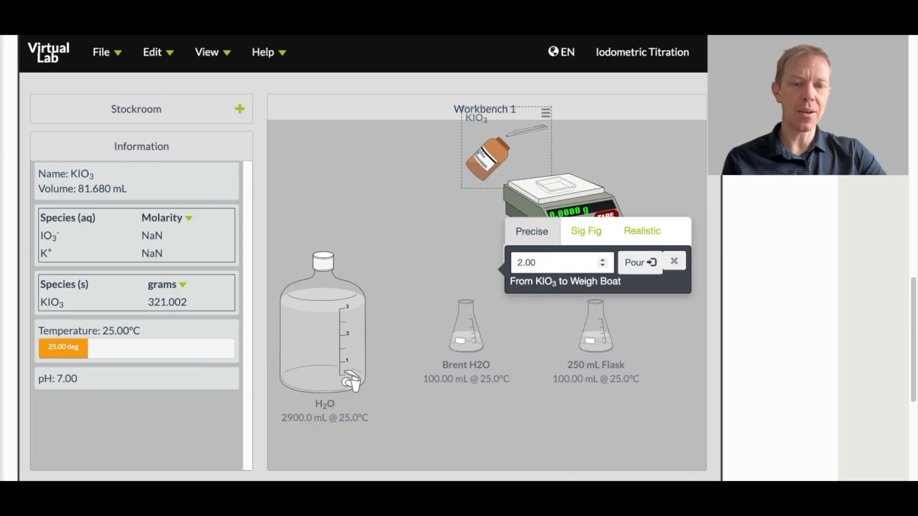
pyautogui.click(640, 262)
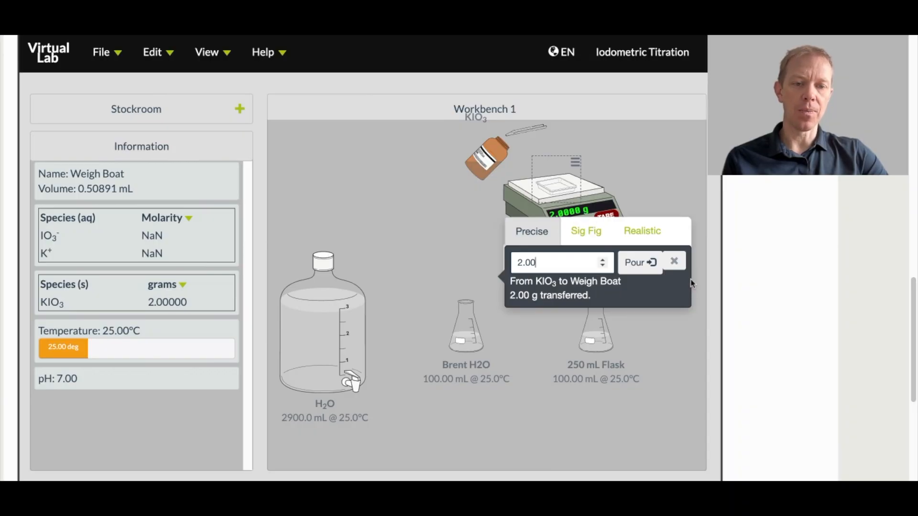
pyautogui.click(674, 262)
pyautogui.moveTo(479, 145); pyautogui.dragTo(346, 163)
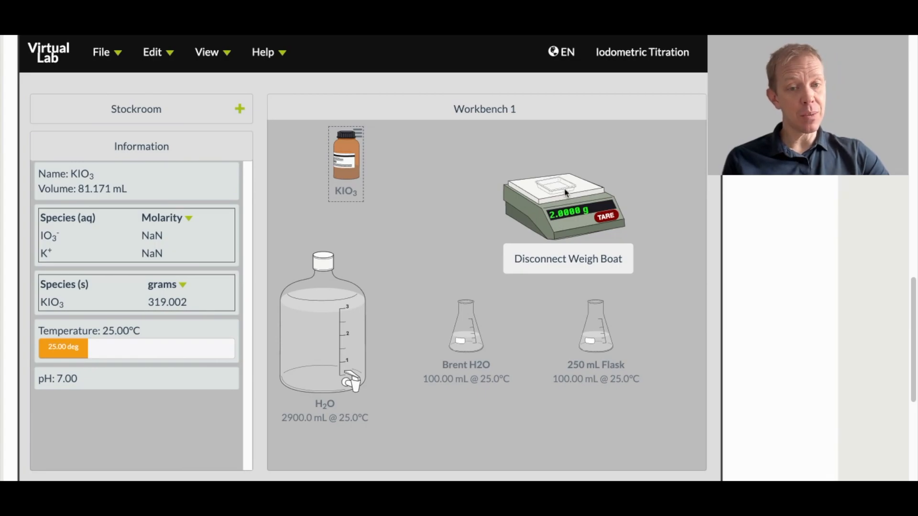
# Step: Disconnect the weigh boat from the scale and place it just above the renamed water flask
pyautogui.click(567, 266)
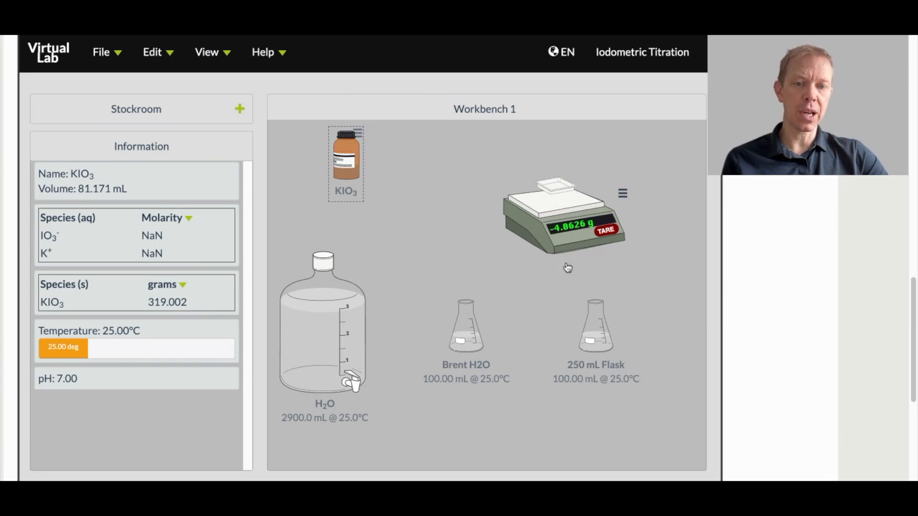
pyautogui.moveTo(561, 189); pyautogui.dragTo(448, 170)
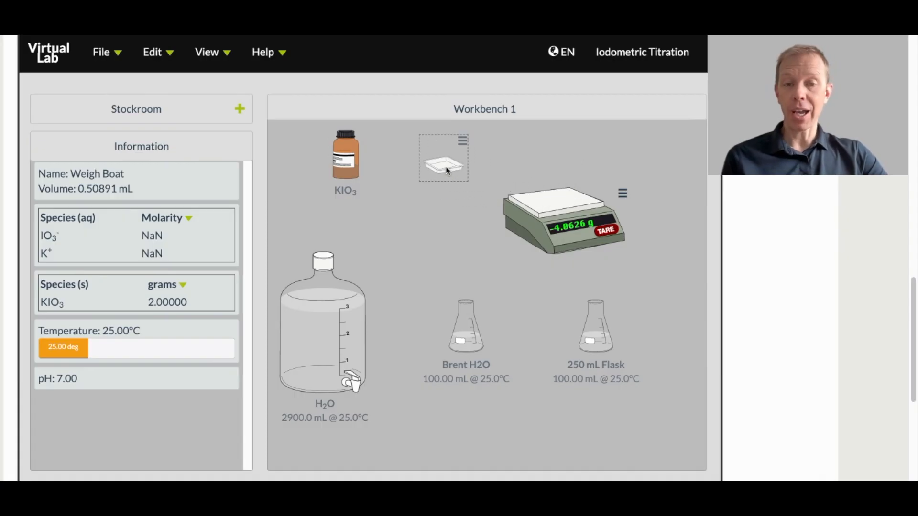
pyautogui.moveTo(448, 171); pyautogui.dragTo(438, 247)
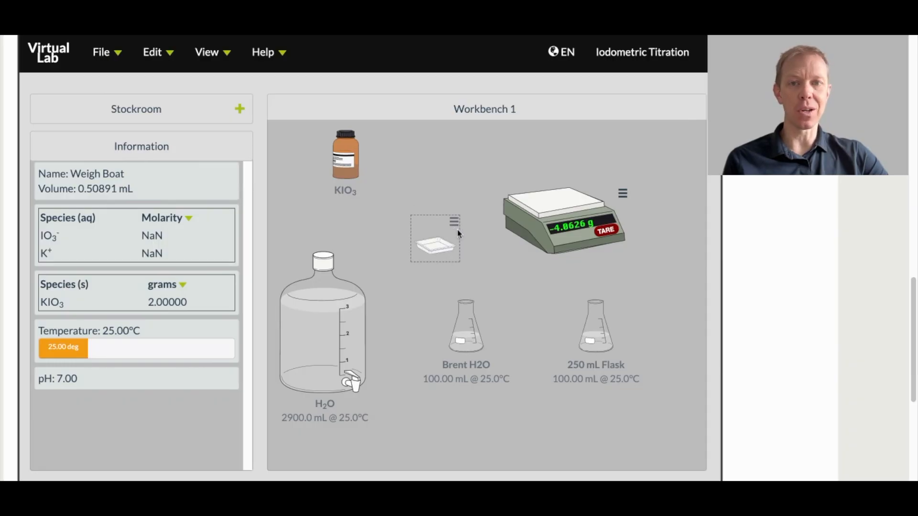
# Step: Pour 2.00 g of KIO3 from the weigh boat into the renamed water flask and place that flask below the boat
pyautogui.moveTo(436, 250); pyautogui.dragTo(467, 318)
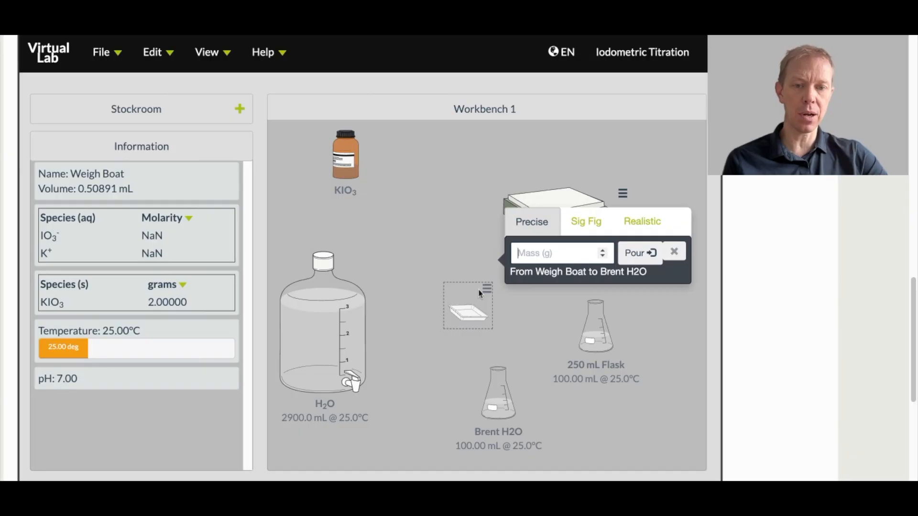
pyautogui.write('2.00')
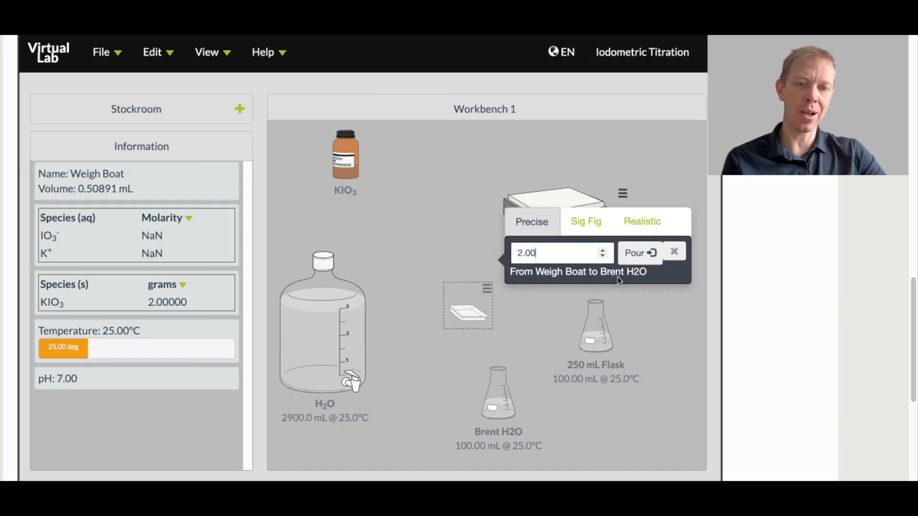
pyautogui.click(635, 255)
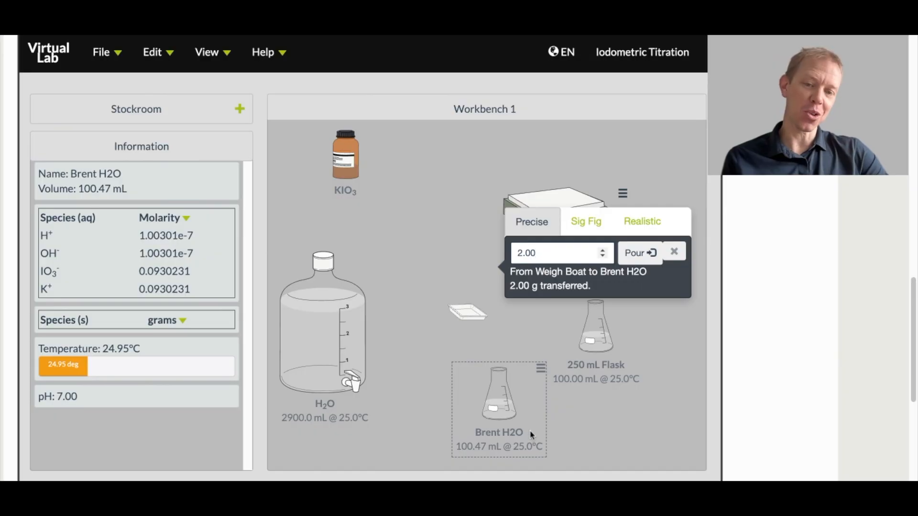
pyautogui.click(675, 252)
pyautogui.moveTo(501, 396); pyautogui.dragTo(475, 376)
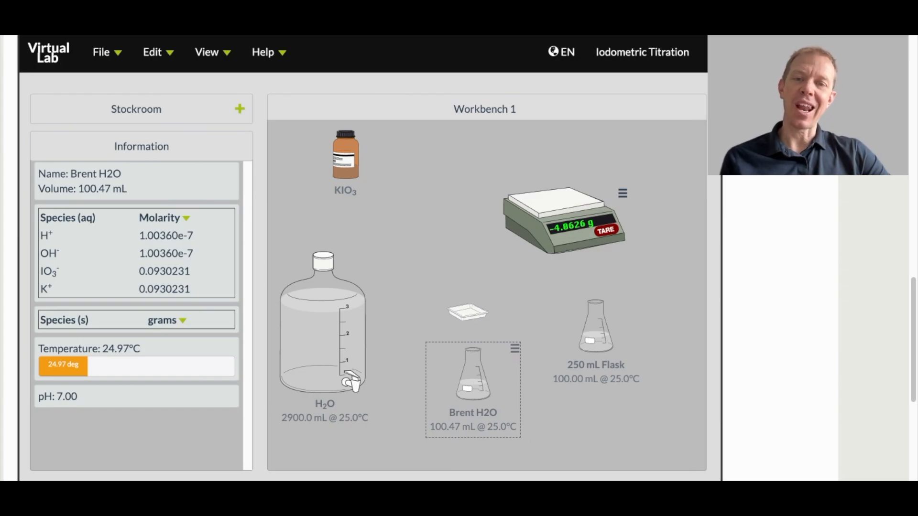
# Step: Pour 2.00 g of KIO3 directly from its bottle into the 250 mL flask and move that flask beside the scale
pyautogui.moveTo(349, 167); pyautogui.dragTo(590, 331)
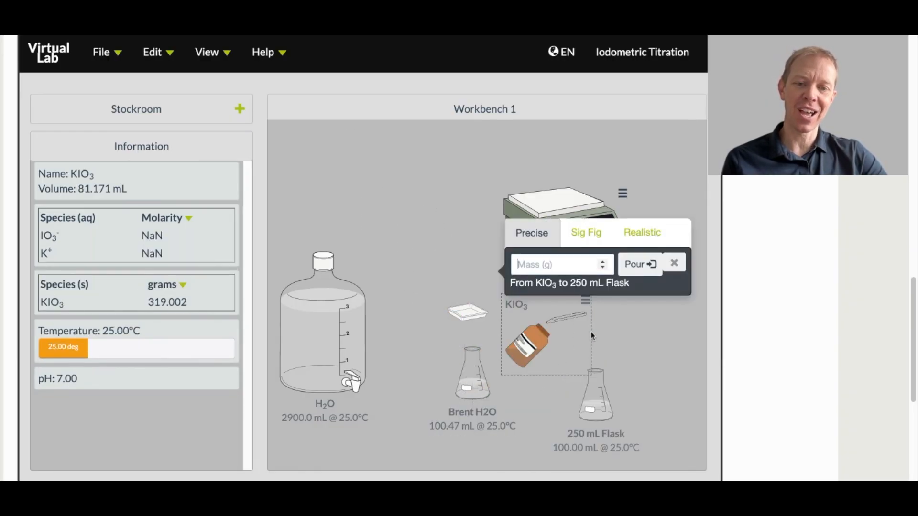
pyautogui.write('2.00')
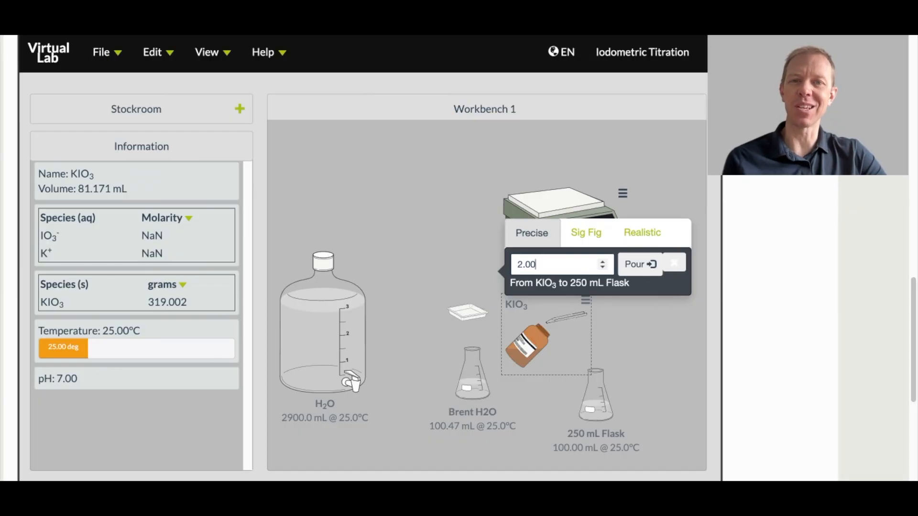
pyautogui.click(629, 267)
pyautogui.click(675, 265)
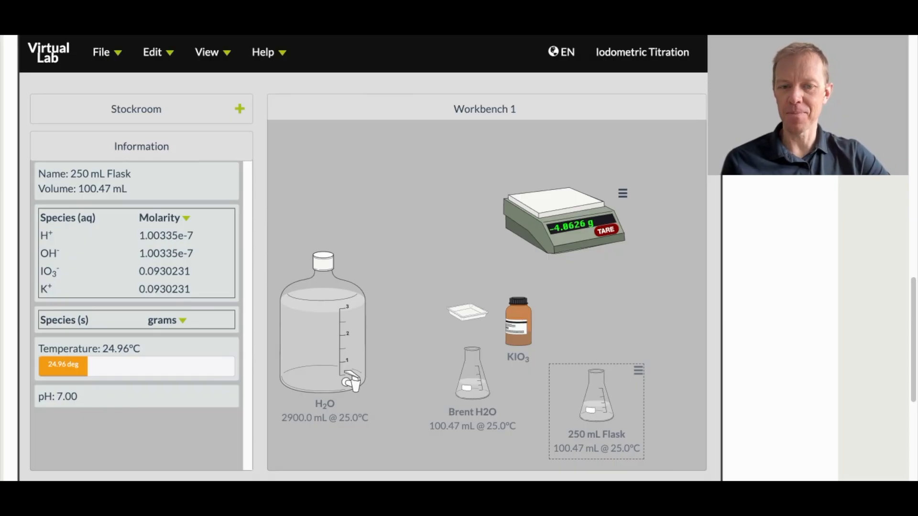
pyautogui.moveTo(604, 389); pyautogui.dragTo(418, 169)
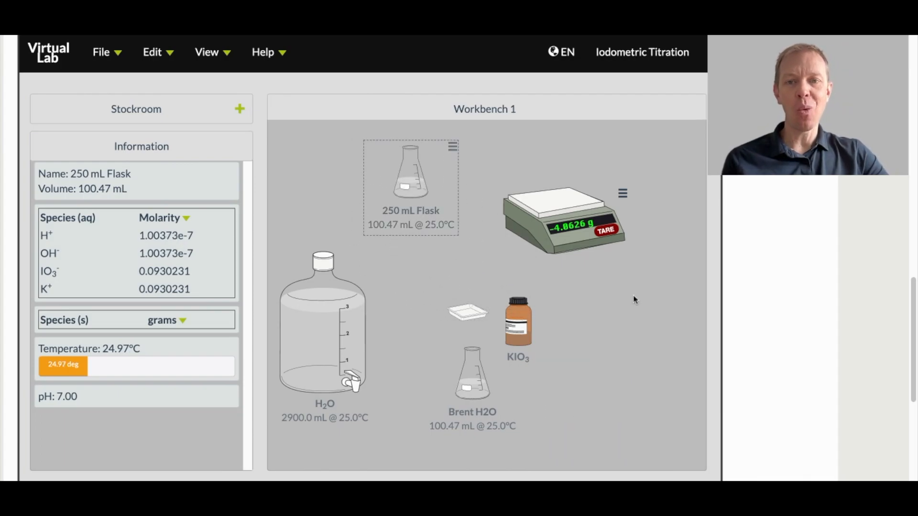
# Step: Remove the scale and the duplicate 250 mL flask from the workbench
pyautogui.rightClick(562, 213)
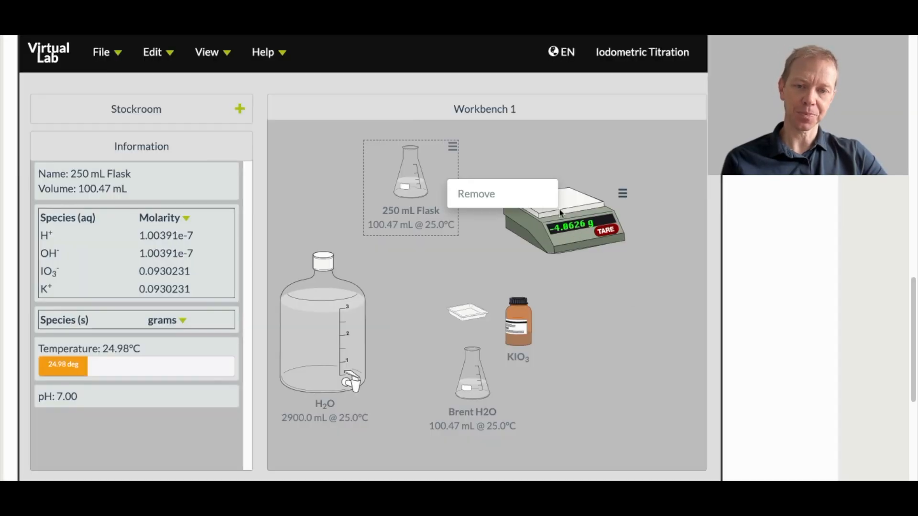
pyautogui.click(486, 203)
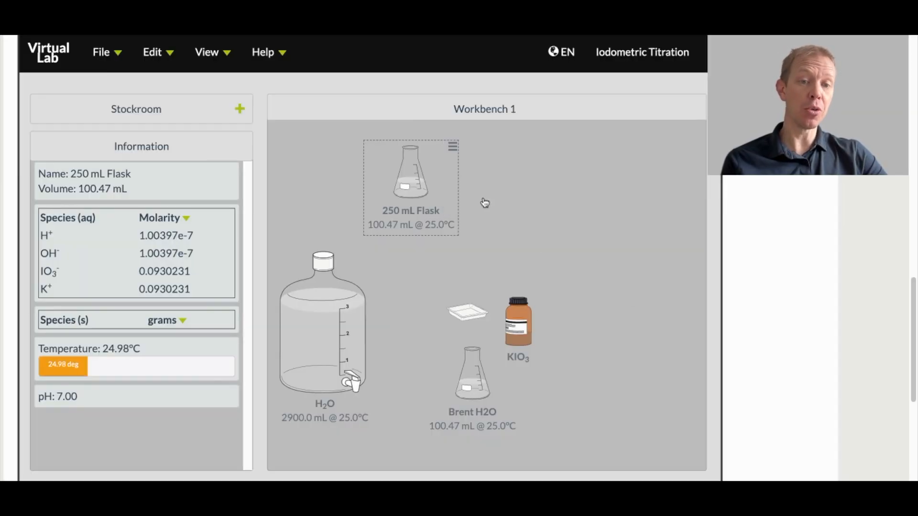
pyautogui.rightClick(422, 189)
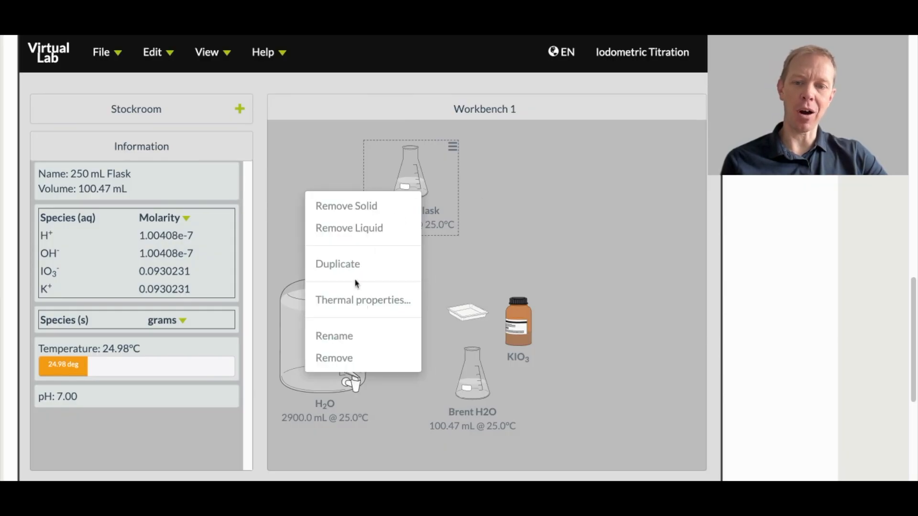
pyautogui.click(579, 206)
pyautogui.moveTo(406, 188); pyautogui.dragTo(428, 201)
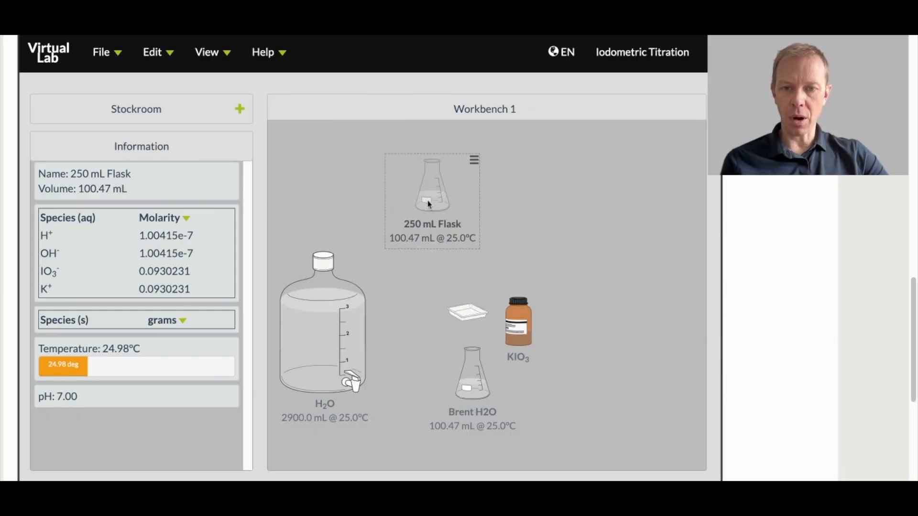
pyautogui.rightClick(429, 204)
pyautogui.click(389, 370)
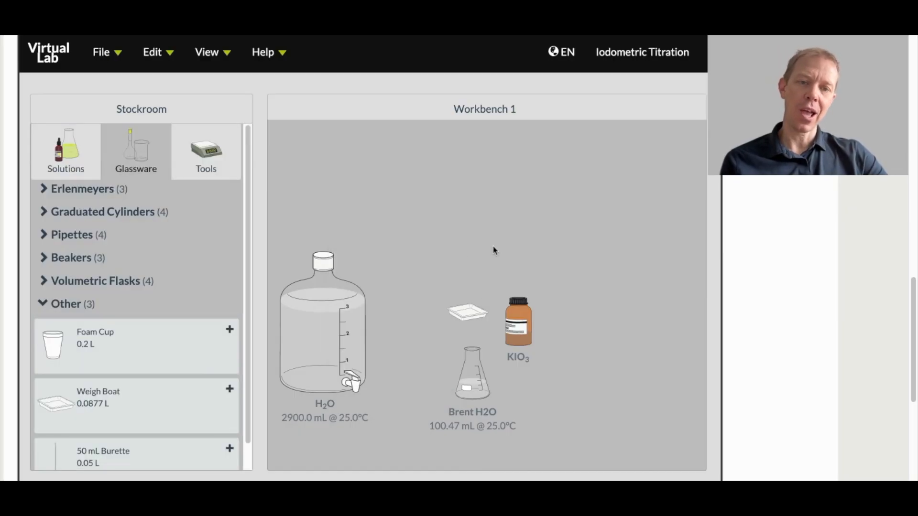
# Step: Move the KIO3 bottle above the water container and add a 50 mL burette on the far side of the remaining flask
pyautogui.moveTo(513, 305); pyautogui.dragTo(402, 185)
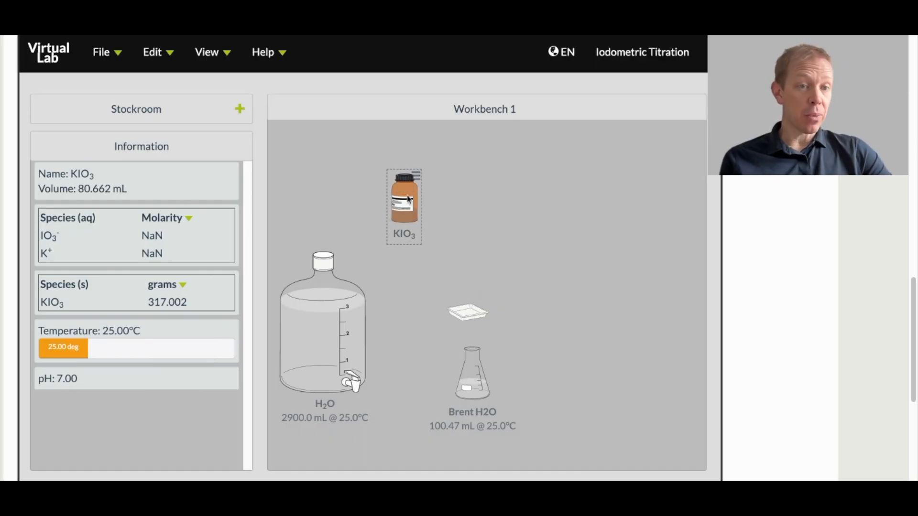
pyautogui.click(199, 114)
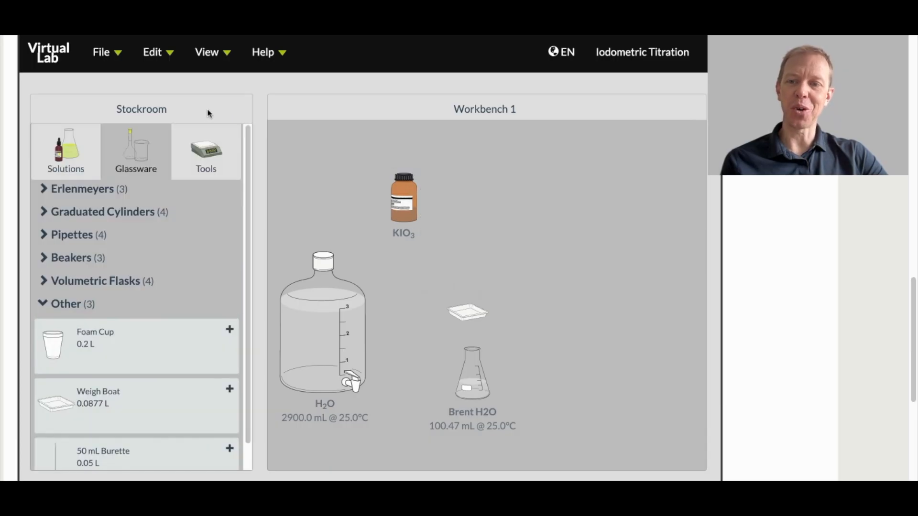
pyautogui.click(78, 309)
pyautogui.click(78, 309)
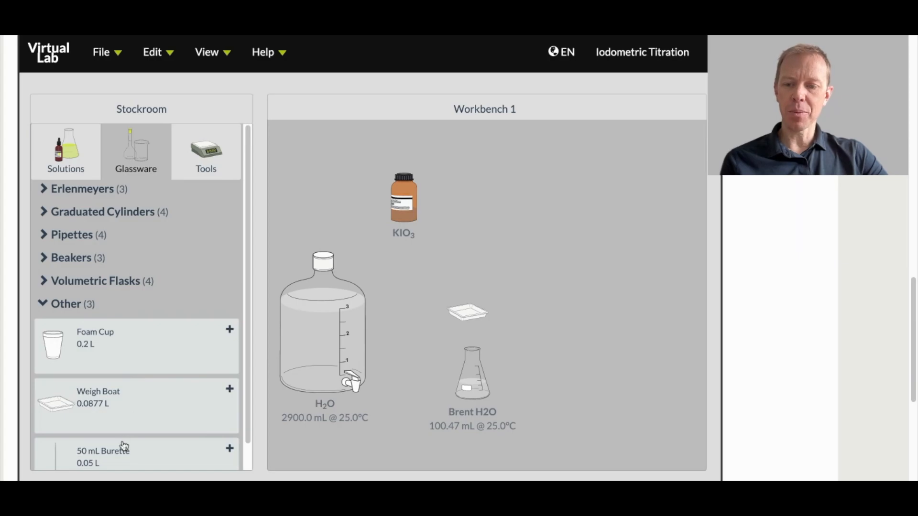
pyautogui.click(135, 453)
pyautogui.moveTo(317, 245); pyautogui.dragTo(595, 237)
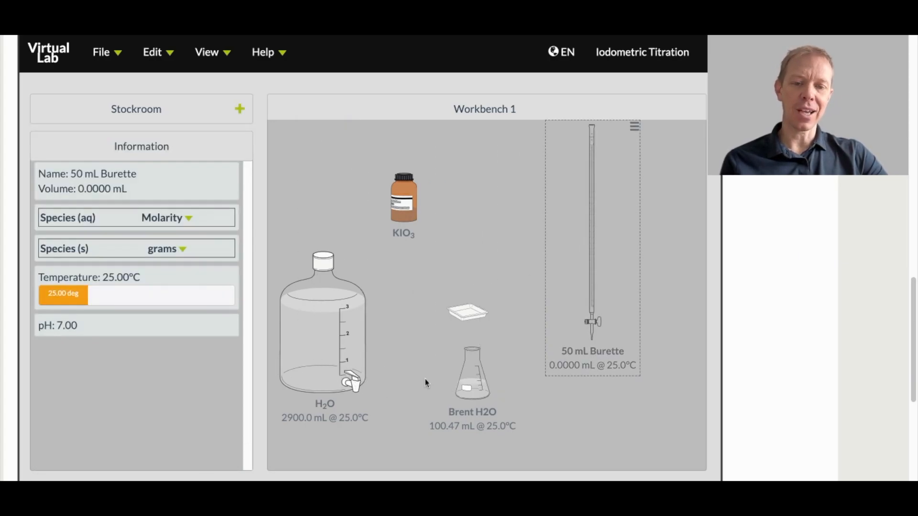
# Step: Fill the 50 mL burette with 50.0 mL of water and move the water container back beneath the KIO3 bottle
pyautogui.moveTo(323, 337); pyautogui.dragTo(591, 221)
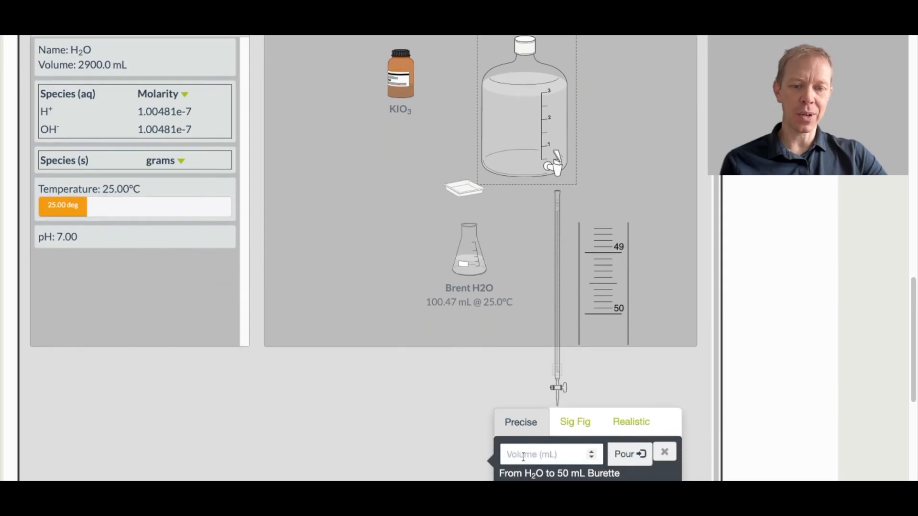
pyautogui.click(523, 456)
pyautogui.write('50.0')
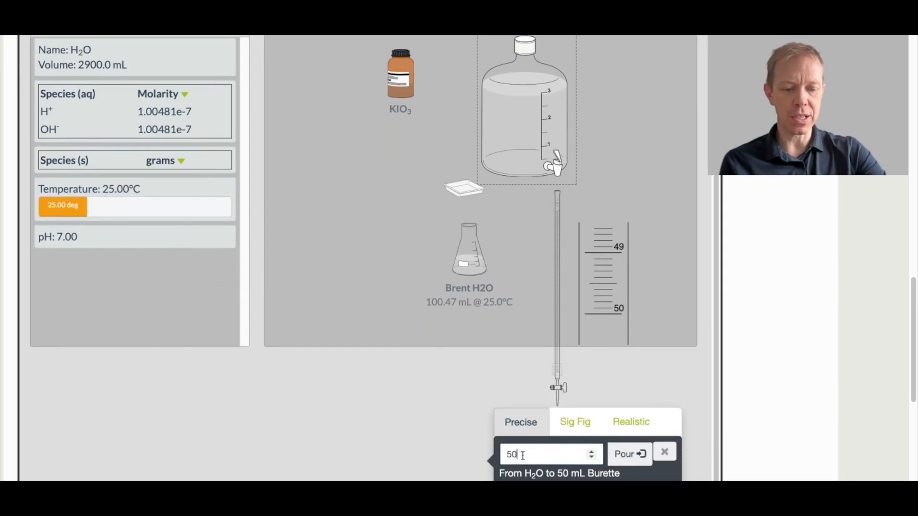
pyautogui.click(628, 458)
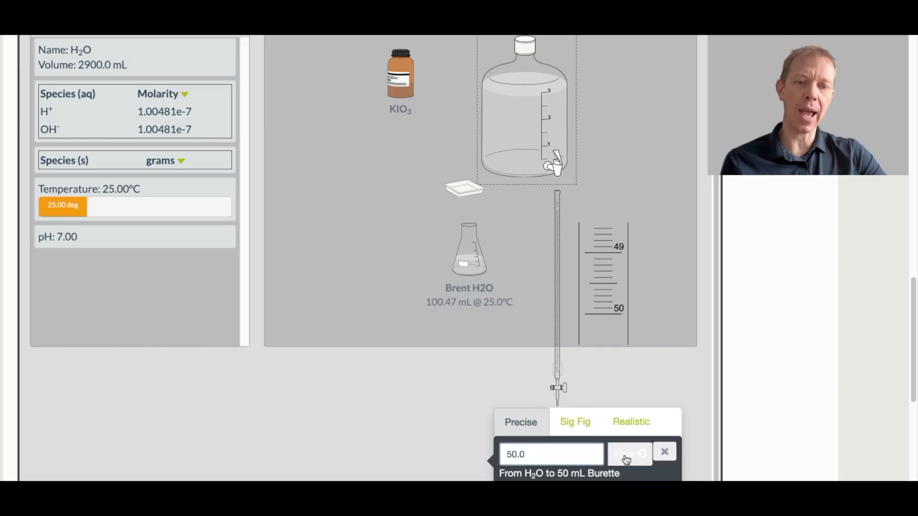
pyautogui.click(536, 146)
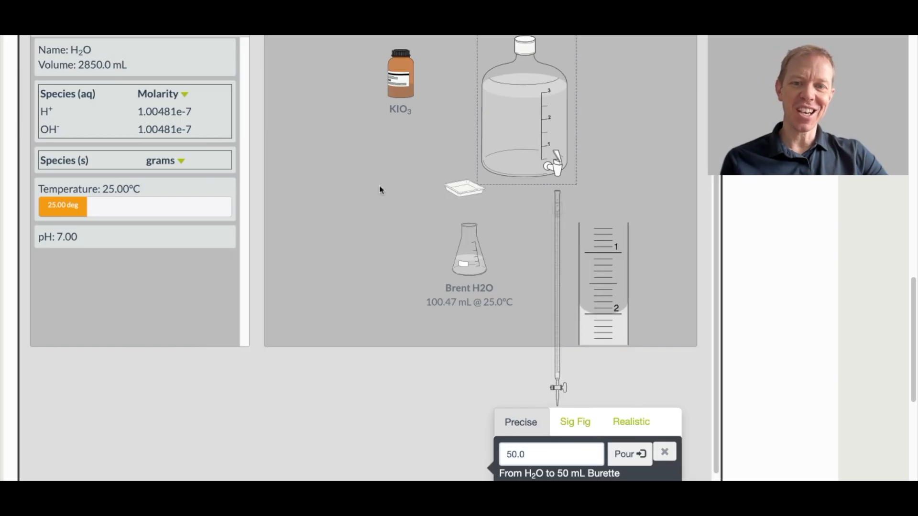
pyautogui.click(664, 452)
pyautogui.moveTo(509, 155); pyautogui.dragTo(349, 235)
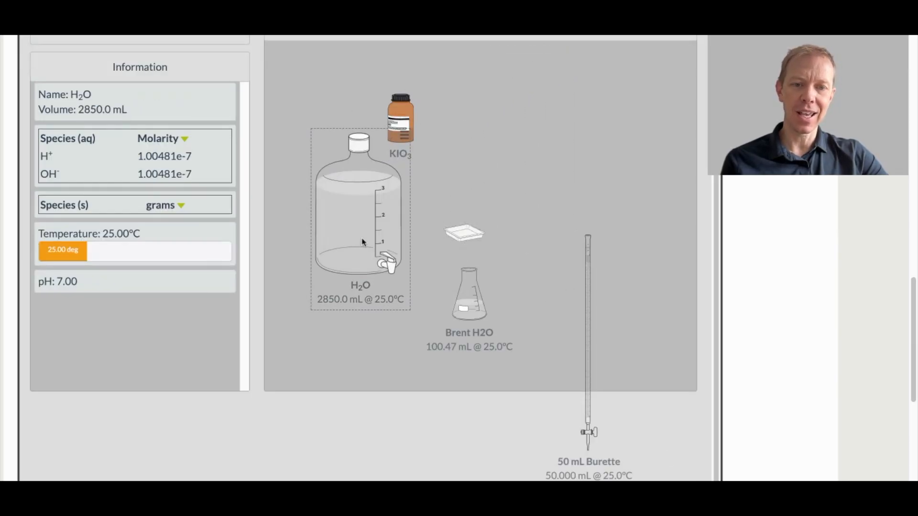
# Step: Move the filled burette fully back onto the workbench and show its detail view
pyautogui.moveTo(582, 288); pyautogui.dragTo(579, 238)
pyautogui.moveTo(579, 155); pyautogui.dragTo(582, 126)
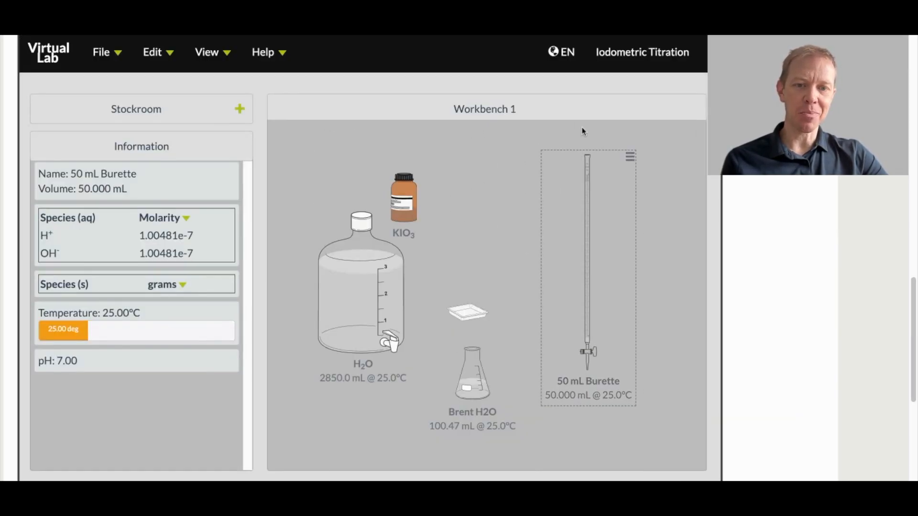
pyautogui.moveTo(588, 217); pyautogui.dragTo(612, 203)
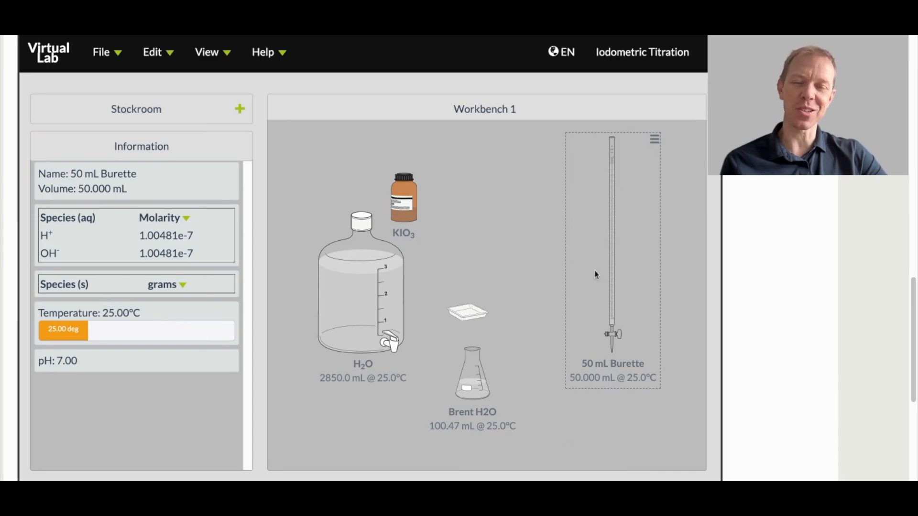
pyautogui.rightClick(614, 229)
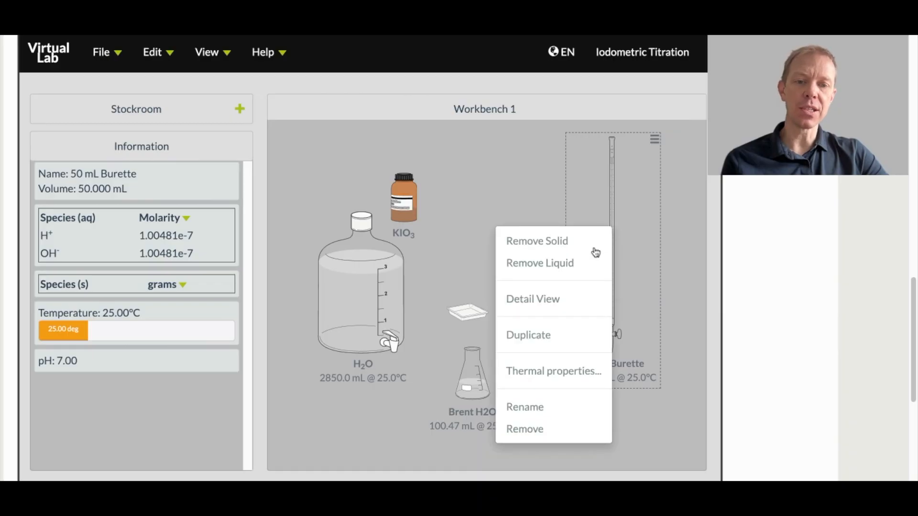
pyautogui.click(554, 299)
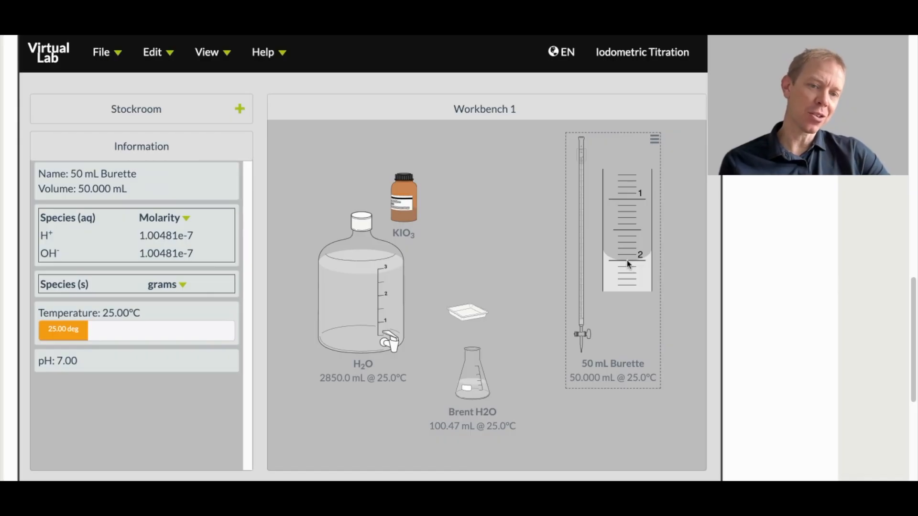
# Step: Pour 0.21 mL of water from the water container into the 50 mL burette
pyautogui.click(381, 278)
pyautogui.moveTo(365, 289); pyautogui.dragTo(604, 231)
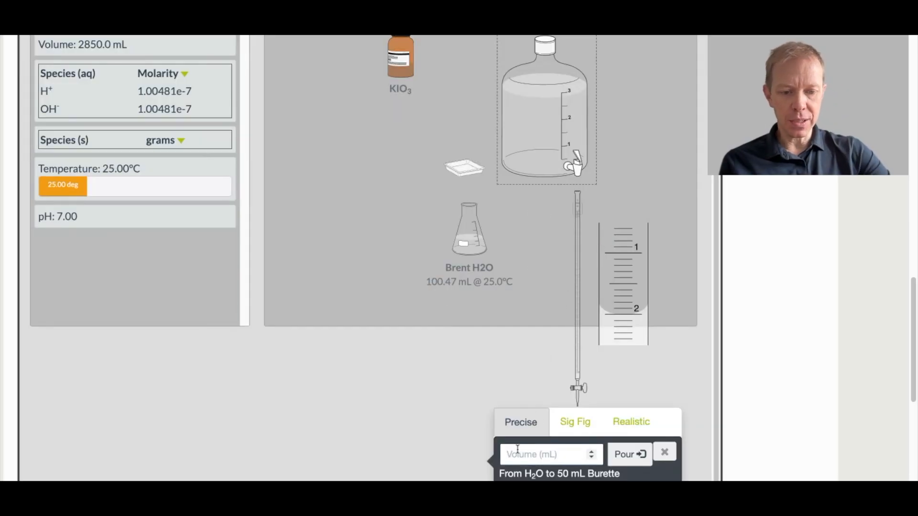
pyautogui.write('0.21')
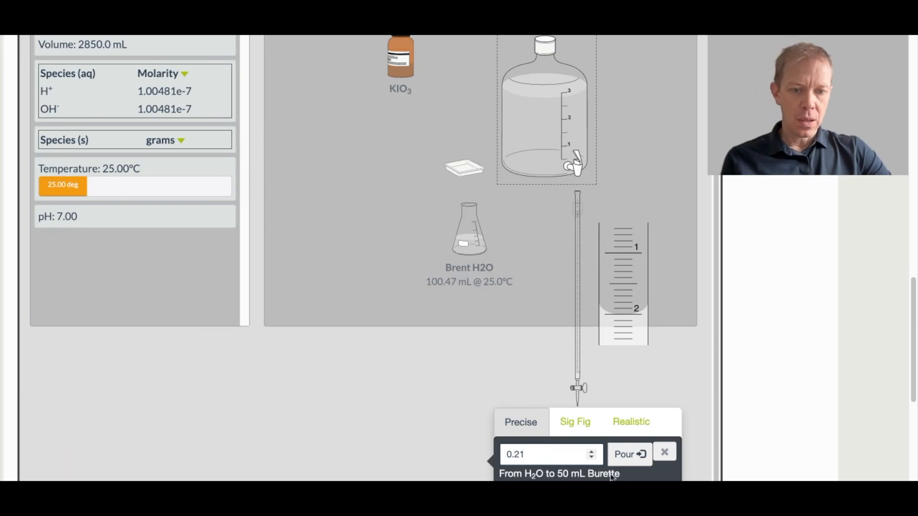
pyautogui.click(629, 454)
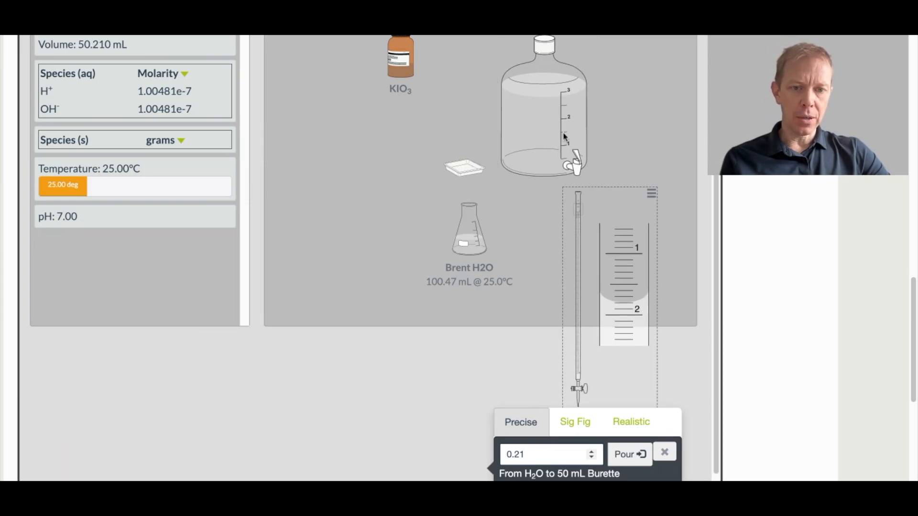
pyautogui.click(555, 117)
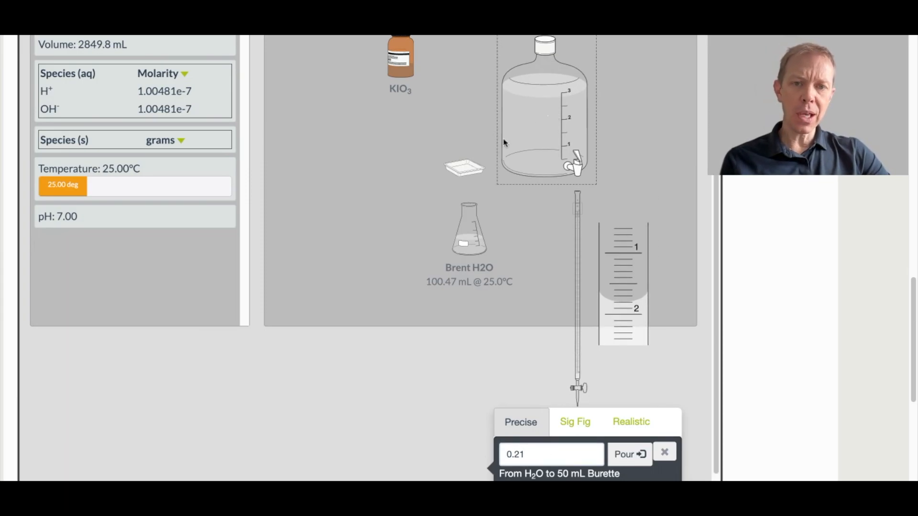
pyautogui.click(665, 452)
# Step: Move the water container back beneath the KIO3 bottle and the burette back fully onto the workbench's far side
pyautogui.moveTo(523, 154); pyautogui.dragTo(311, 213)
pyautogui.moveTo(636, 321); pyautogui.dragTo(622, 189)
pyautogui.moveTo(620, 255); pyautogui.dragTo(649, 184)
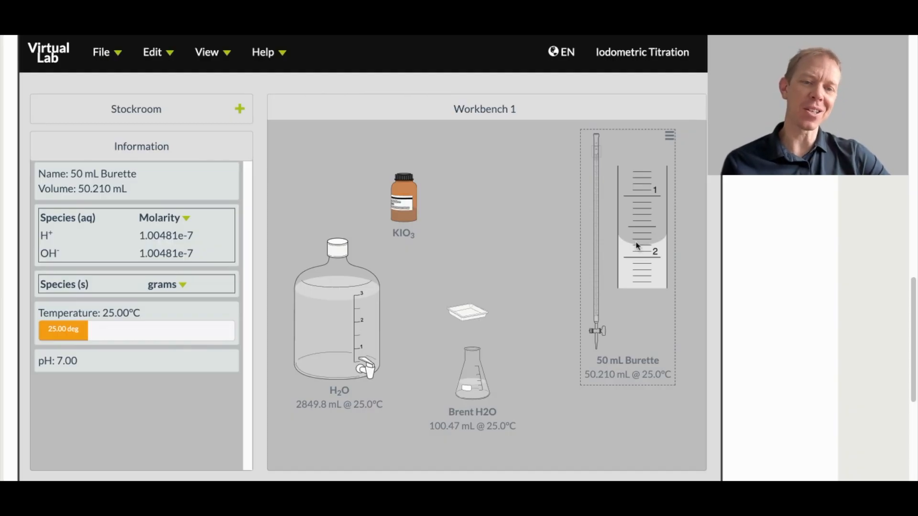
pyautogui.moveTo(641, 249); pyautogui.dragTo(601, 234)
pyautogui.moveTo(568, 250); pyautogui.dragTo(563, 248)
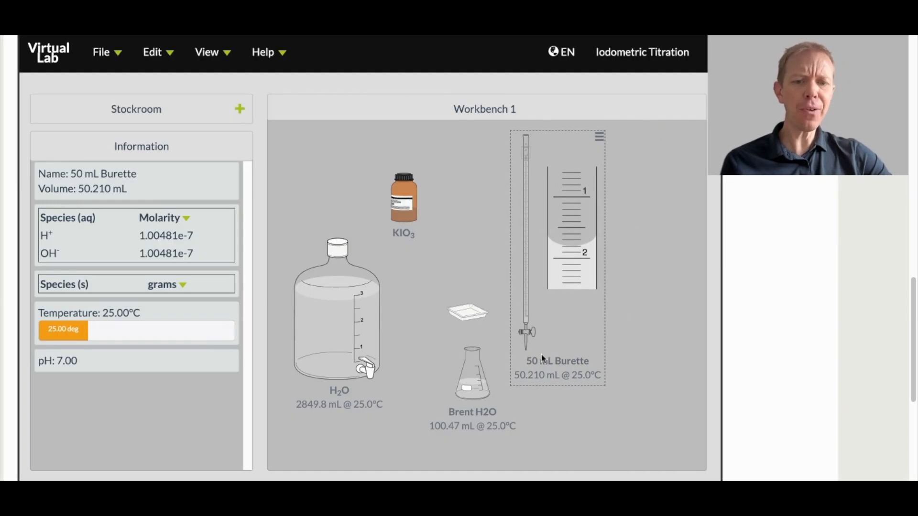
pyautogui.moveTo(541, 297); pyautogui.dragTo(613, 263)
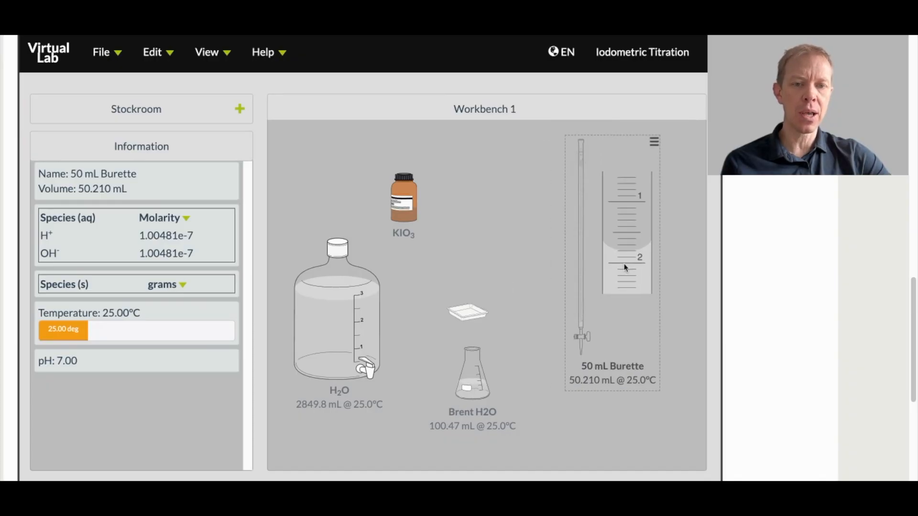
# Step: Place the weigh boat beside the KIO3 bottle and position the burette over the Brent H2O flask for pouring
pyautogui.moveTo(482, 307); pyautogui.dragTo(356, 195)
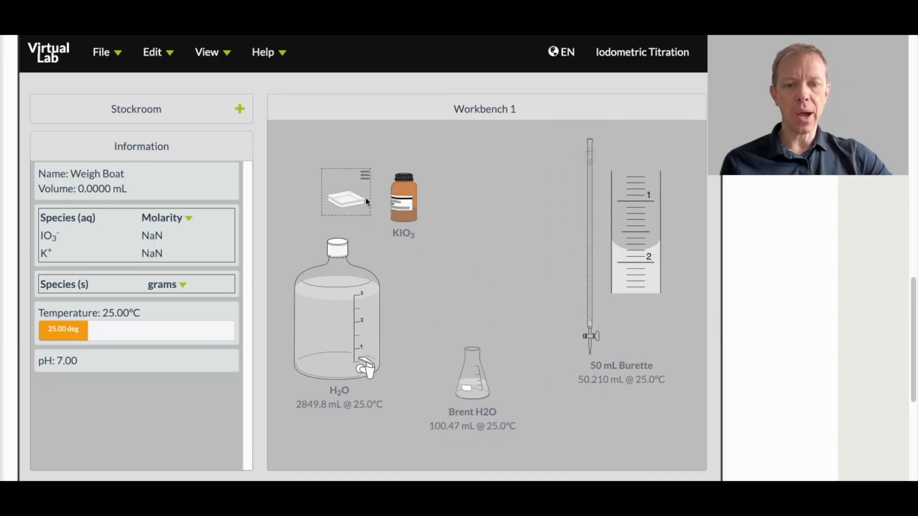
pyautogui.moveTo(474, 348); pyautogui.dragTo(495, 330)
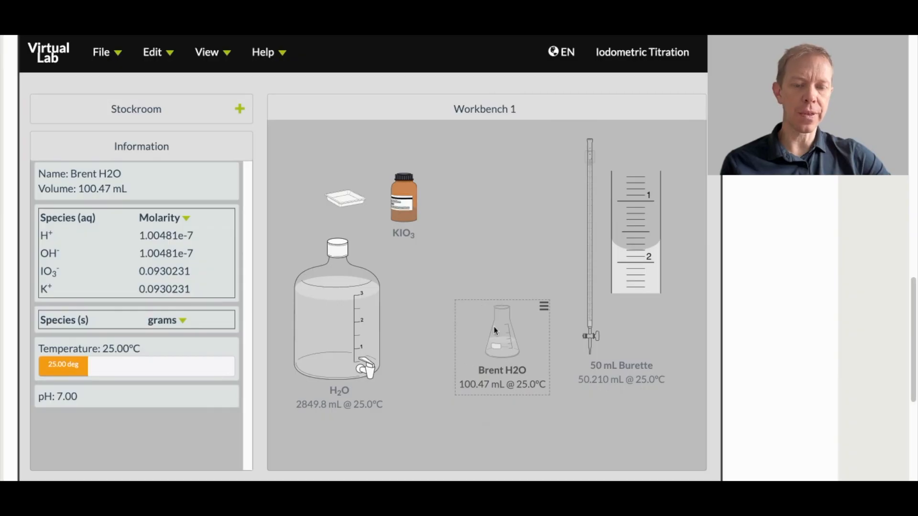
pyautogui.click(592, 254)
pyautogui.moveTo(592, 255); pyautogui.dragTo(503, 251)
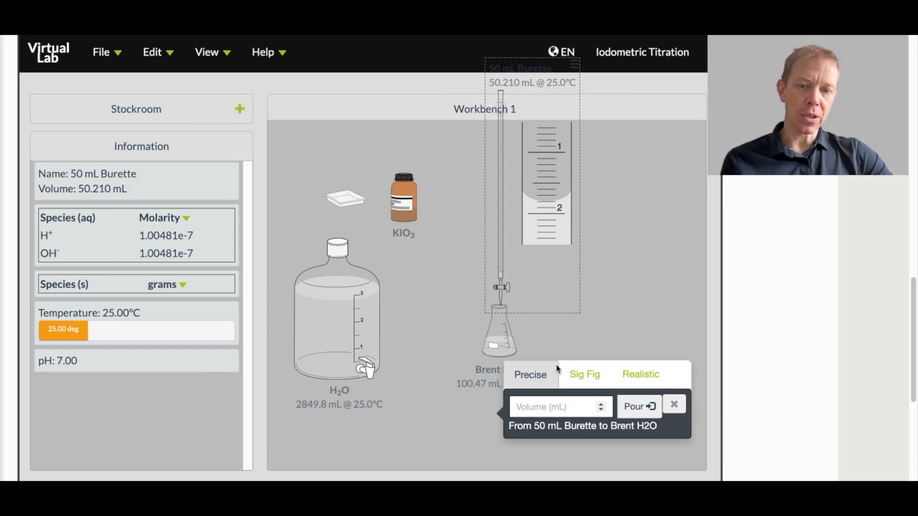
# Step: Review the solutions available in the stockroom, from distilled water to starch
pyautogui.click(168, 114)
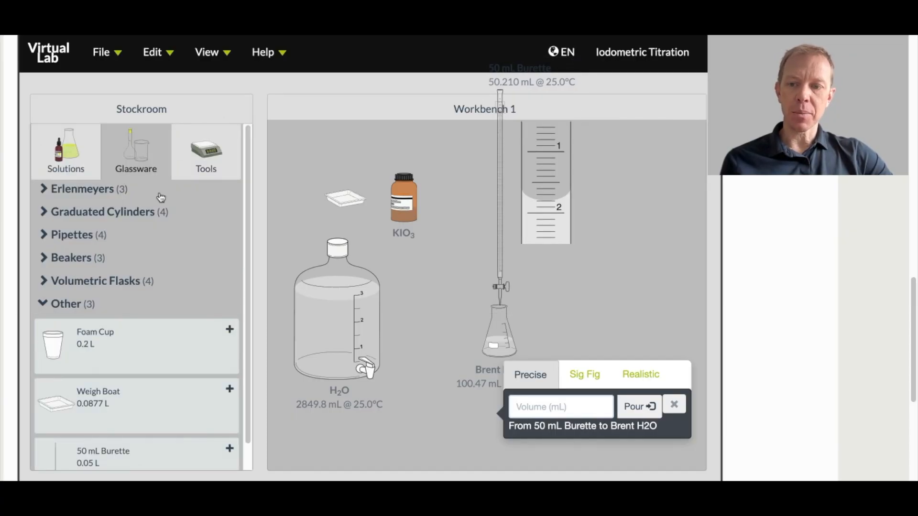
pyautogui.click(67, 168)
pyautogui.scroll(-5, 128, 275)
pyautogui.scroll(3, 120, 320)
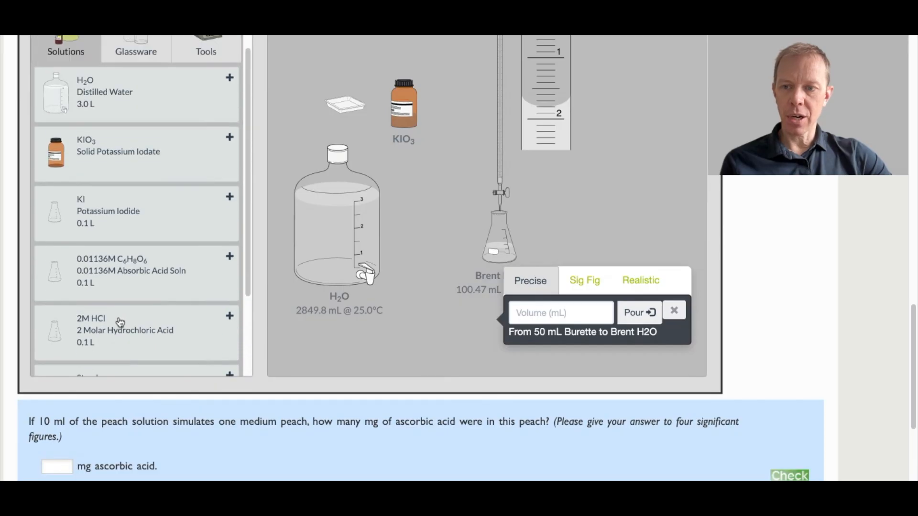
pyautogui.scroll(-1, 122, 250)
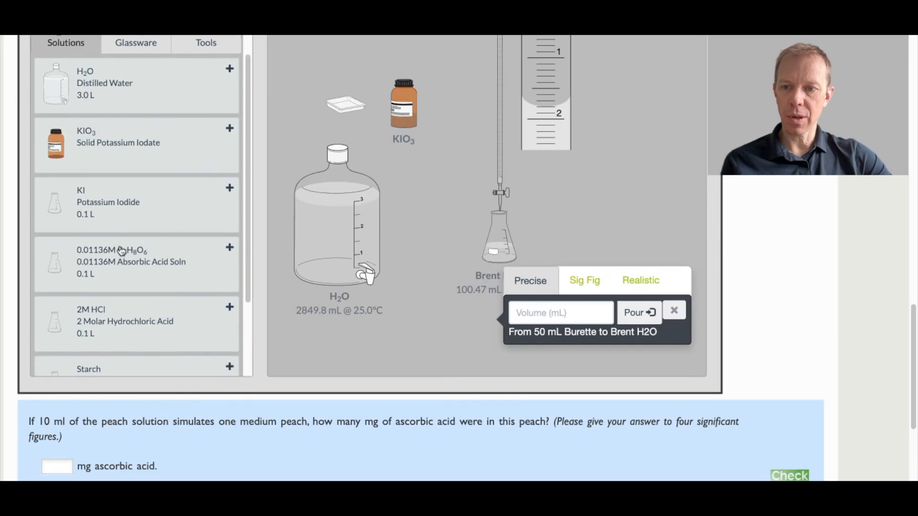
pyautogui.scroll(-2, 122, 252)
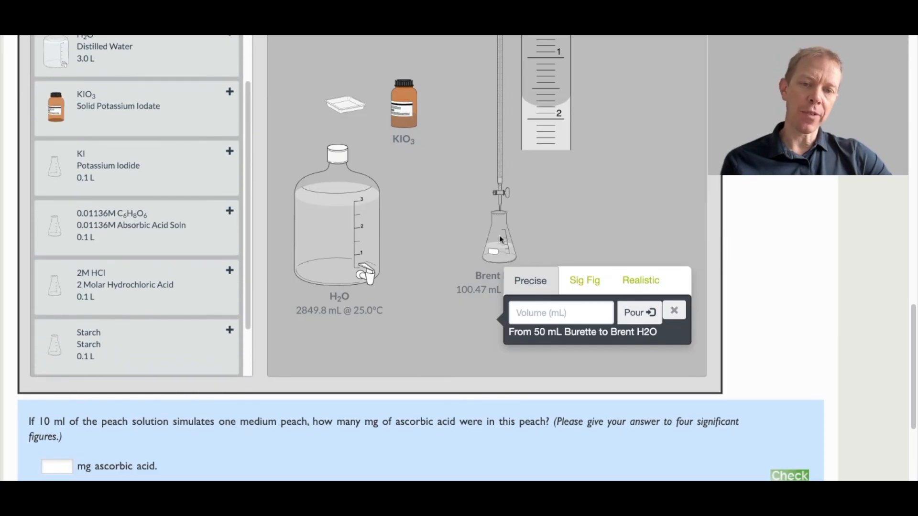
pyautogui.scroll(3, 618, 213)
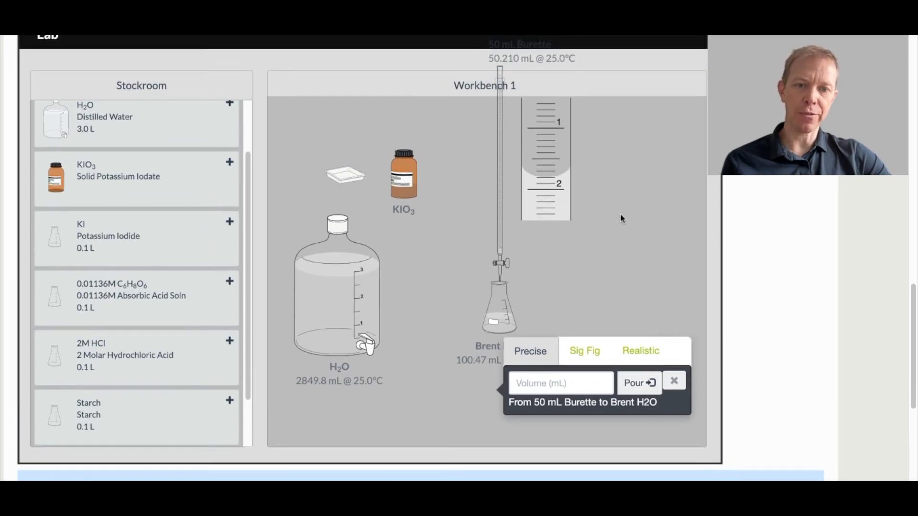
# Step: Dispense about 0.29 mL from the burette into the Brent H2O flask in repeated 0.01 mL portions
pyautogui.scroll(-1, 579, 269)
pyautogui.click(531, 380)
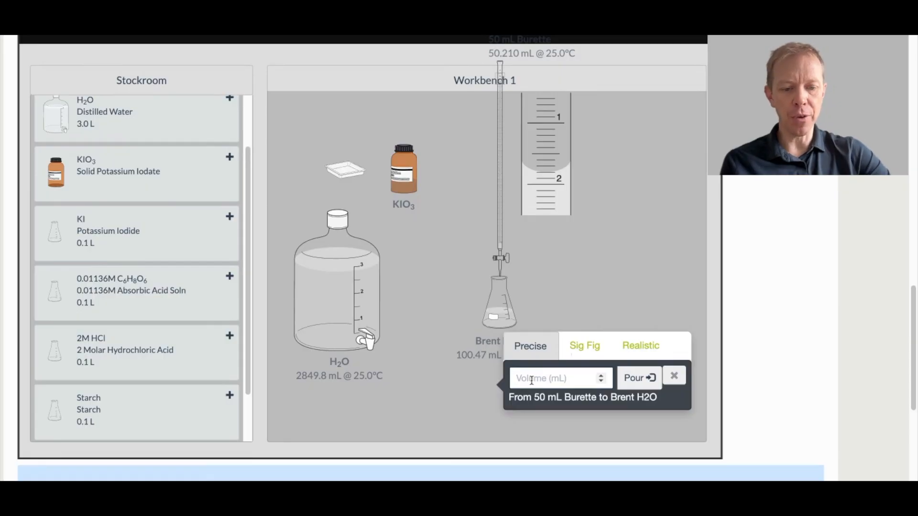
pyautogui.write('0.01')
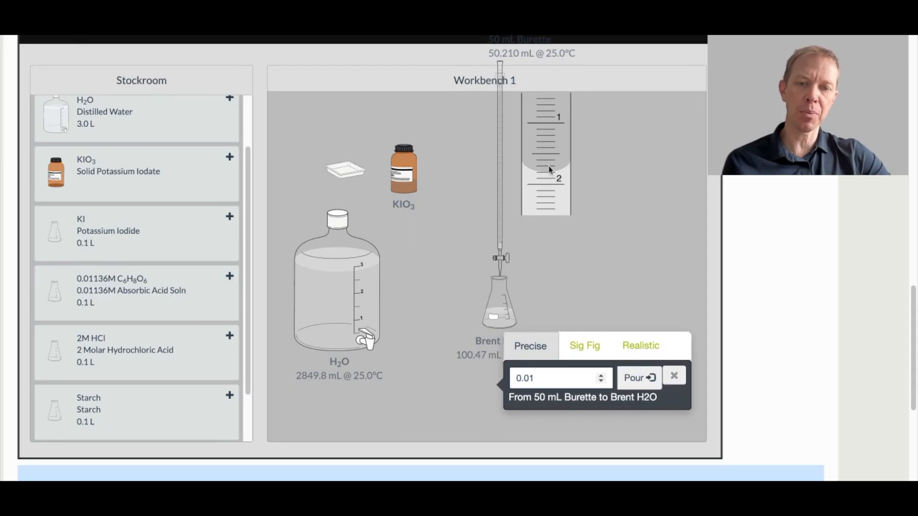
pyautogui.click(628, 380)
pyautogui.click(629, 383)
pyautogui.click(629, 383)
pyautogui.click(628, 383)
pyautogui.click(629, 383)
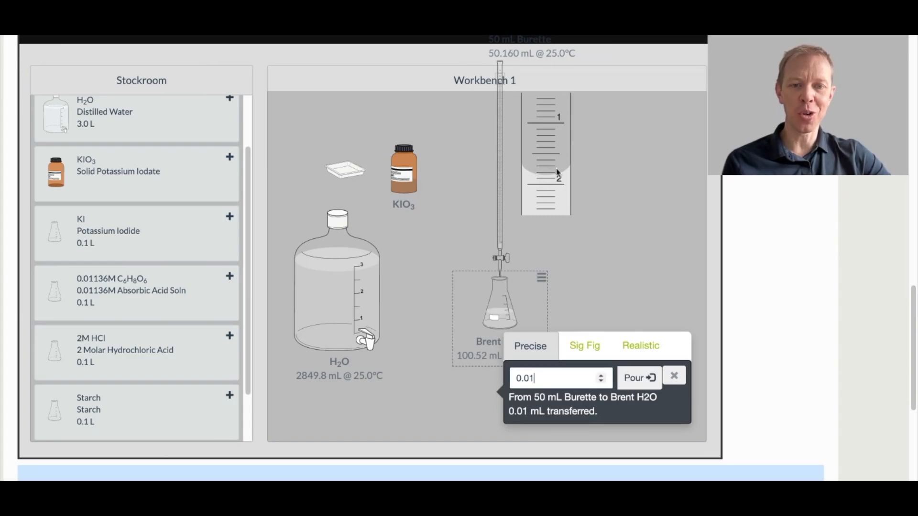
pyautogui.click(640, 383)
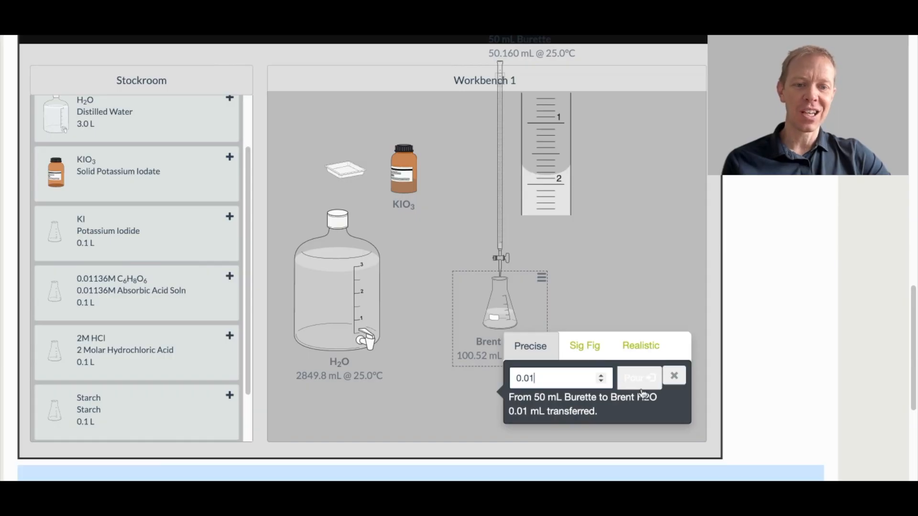
pyautogui.click(642, 389)
pyautogui.click(642, 389)
pyautogui.click(642, 390)
pyautogui.click(642, 390)
pyautogui.click(642, 390)
pyautogui.click(642, 389)
pyautogui.click(642, 389)
pyautogui.click(643, 390)
pyautogui.click(642, 388)
pyautogui.click(643, 387)
pyautogui.click(643, 387)
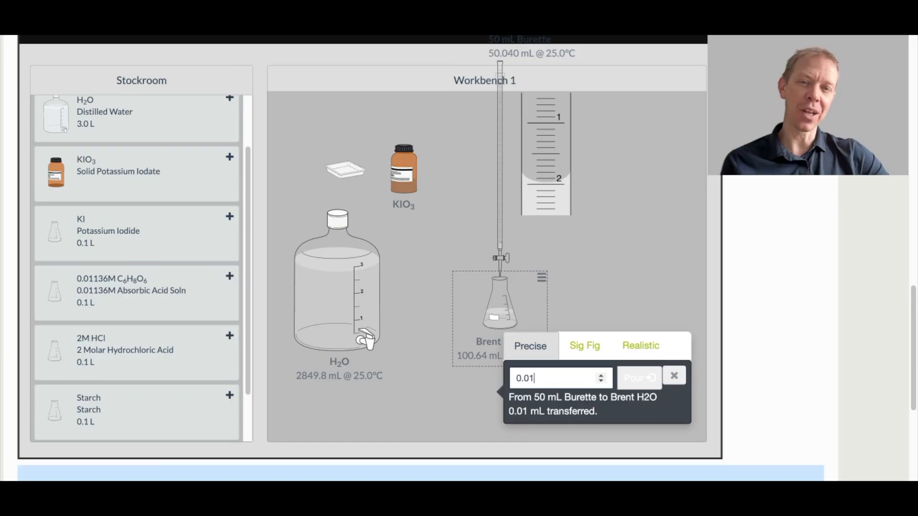
pyautogui.click(640, 378)
pyautogui.click(640, 378)
pyautogui.click(639, 378)
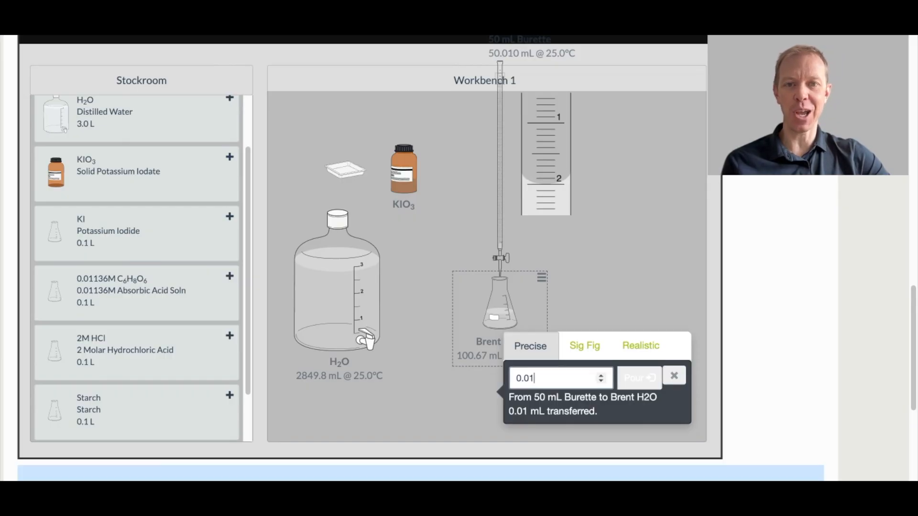
pyautogui.click(640, 378)
pyautogui.click(640, 378)
pyautogui.click(640, 378)
pyautogui.click(640, 379)
pyautogui.press('Return')
pyautogui.press('Return')
pyautogui.press('Return')
pyautogui.press('Return')
pyautogui.press('Return')
pyautogui.press('Return')
pyautogui.press('Return')
pyautogui.press('Return')
pyautogui.press('Return')
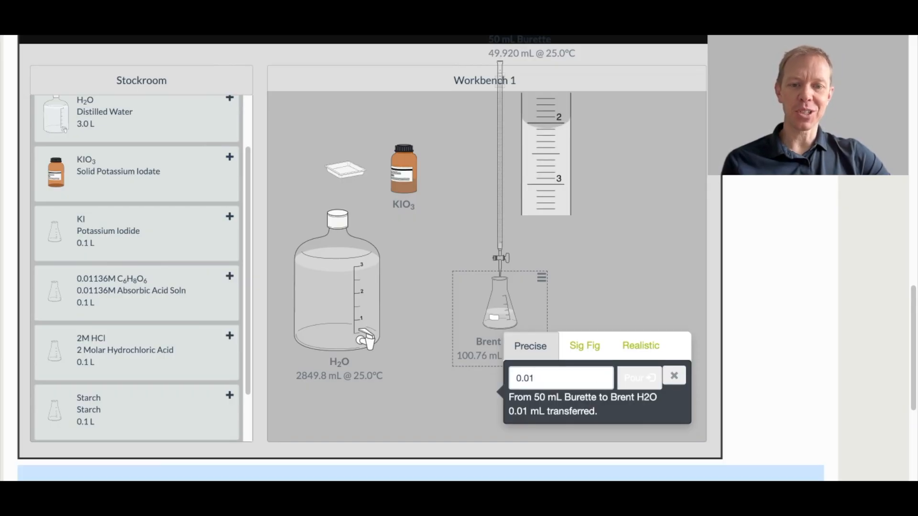